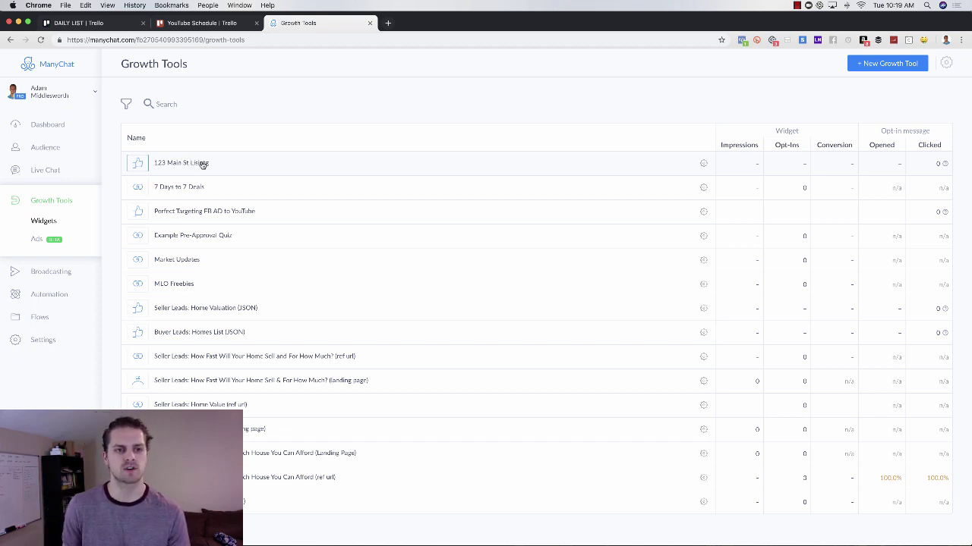
Step: Open the topmost listing growth tool to view its opt-in message
left_click(202, 165)
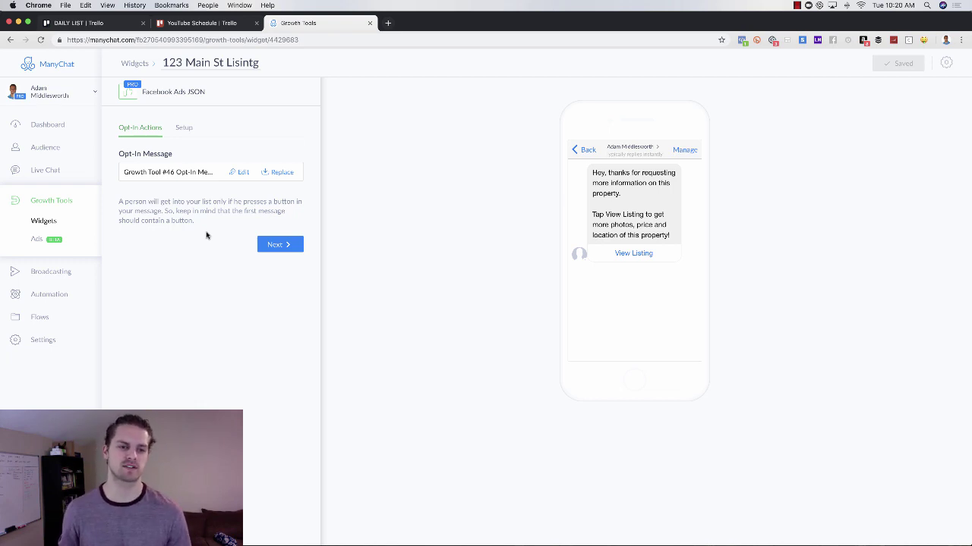
Step: Create a new automation sequence named "Pre-Approval Quiz EXAMPLE"
left_click(49, 297)
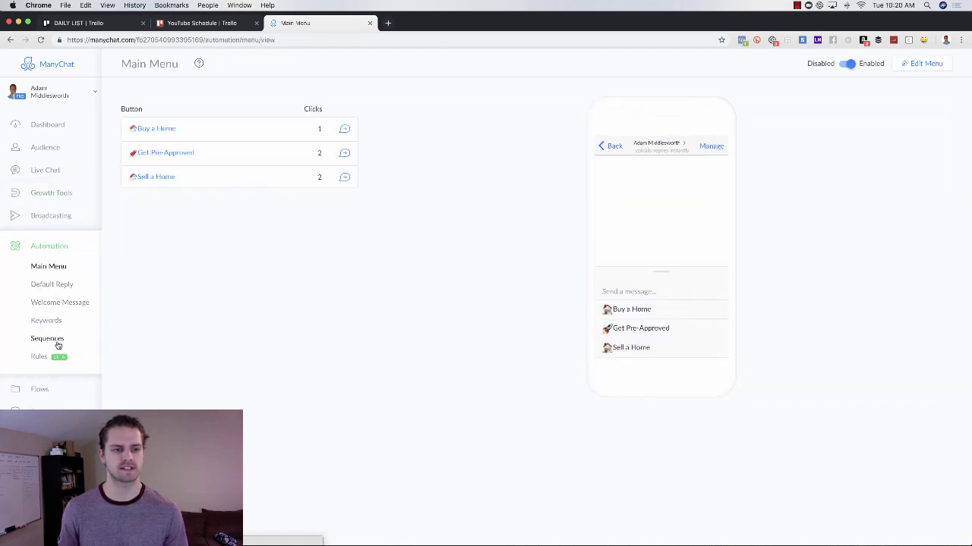
left_click(50, 341)
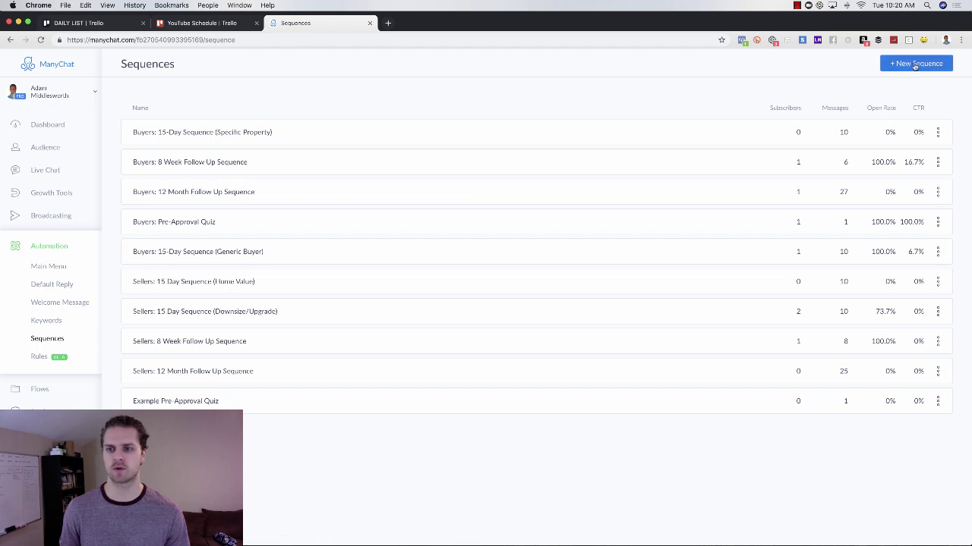
left_click(915, 66)
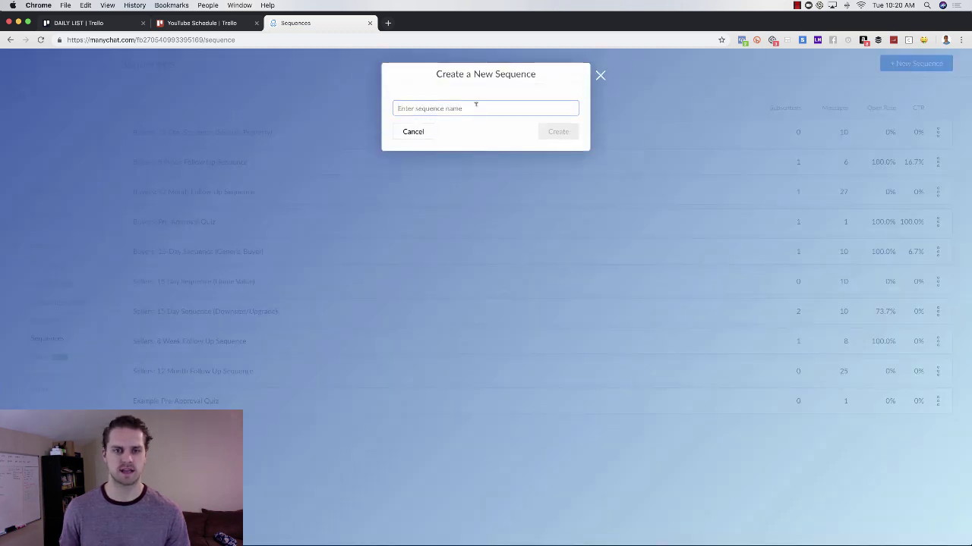
type("Pre-Approval")
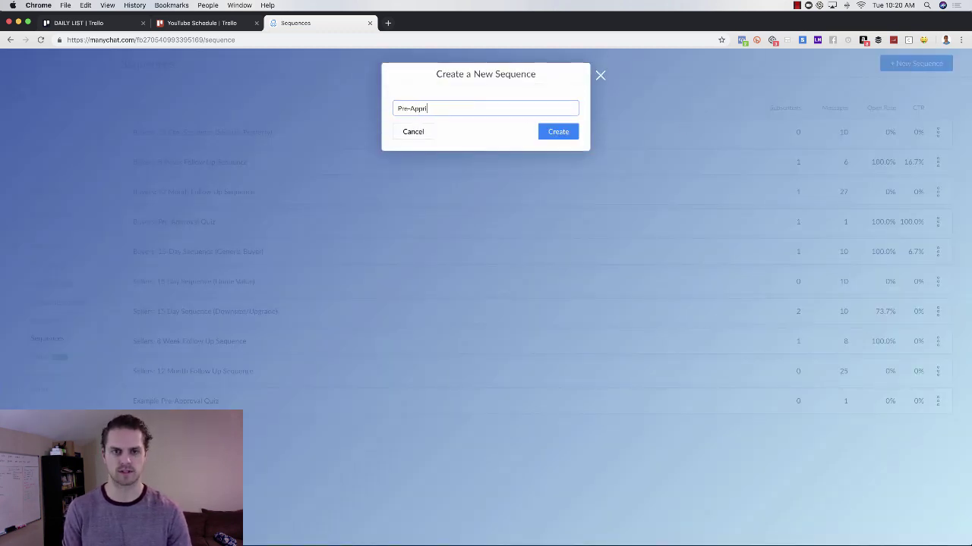
key("BackSpace")
key("BackSpace")
key("BackSpace")
key("BackSpace")
type("oval")
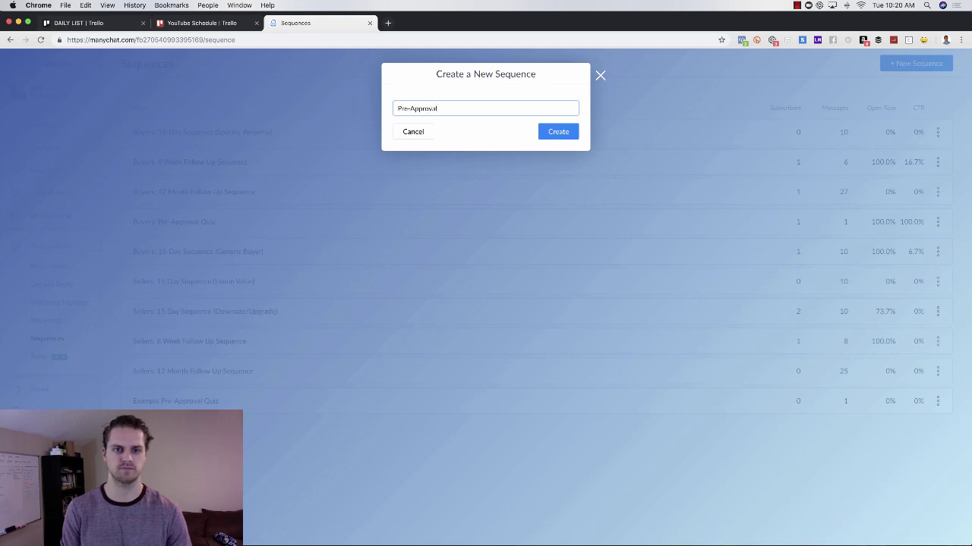
type(" Quiz")
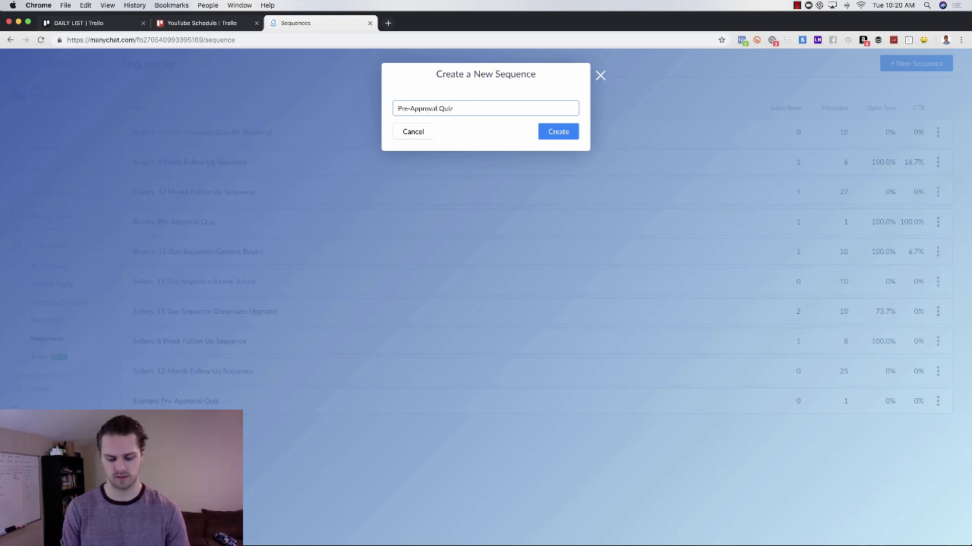
type(" EXAMP")
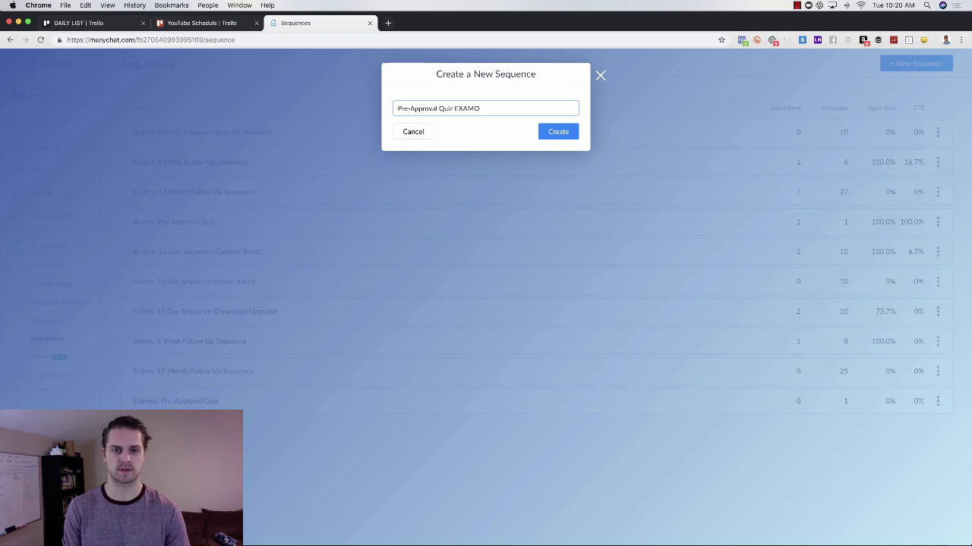
type("PLE")
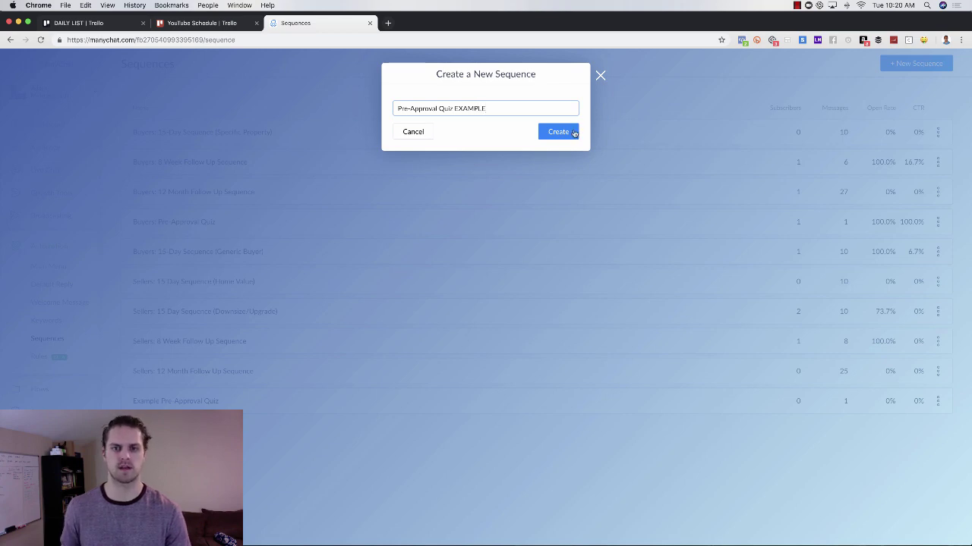
left_click(572, 132)
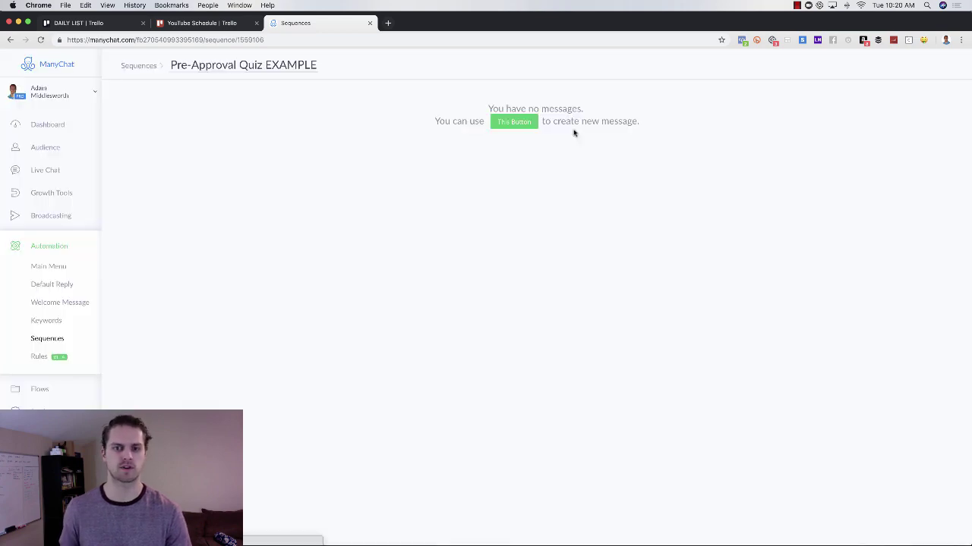
Step: Add a first sequence message with a new reply reading "Would you also like to see if you qualify for our special financing programs?"
left_click(514, 122)
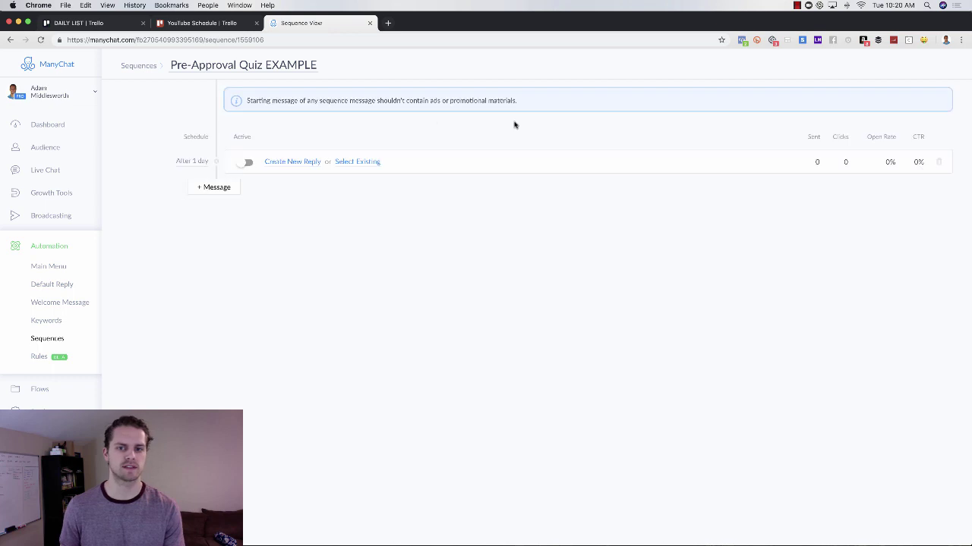
left_click(293, 162)
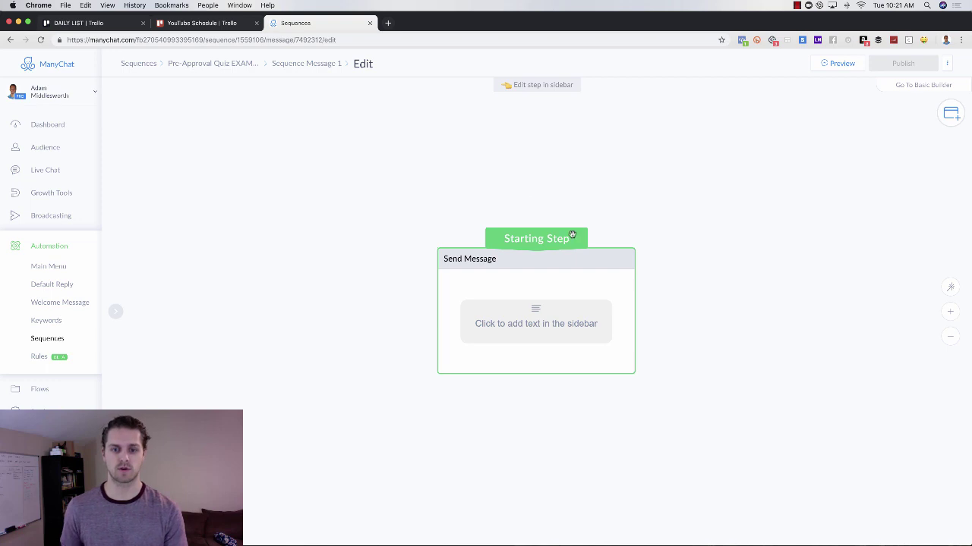
left_click(552, 327)
left_click(154, 124)
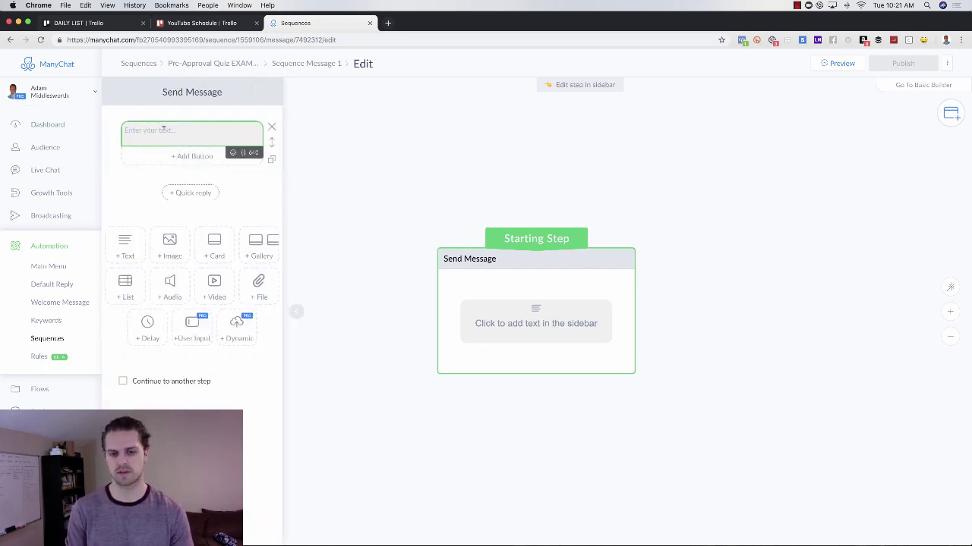
type("Wo")
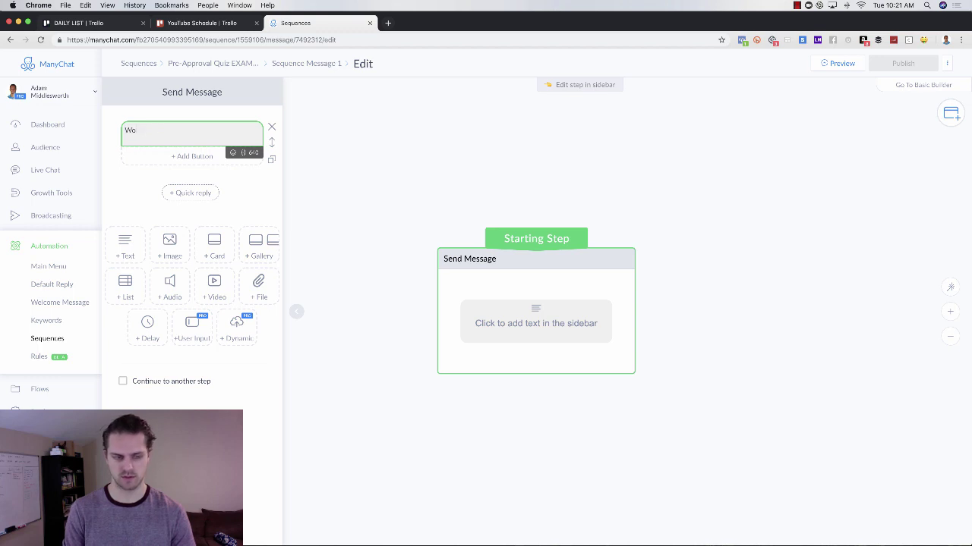
type("uld you also ")
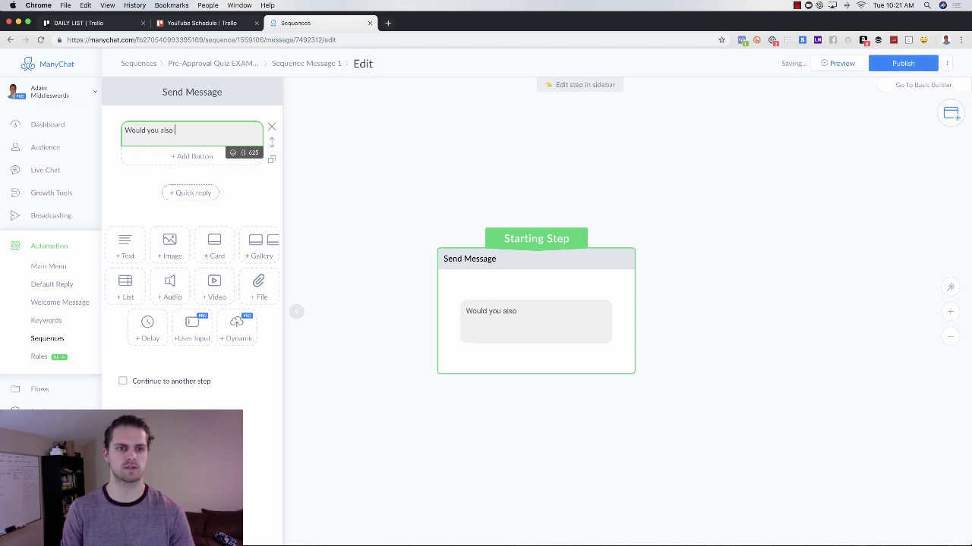
type("like to see if you qu")
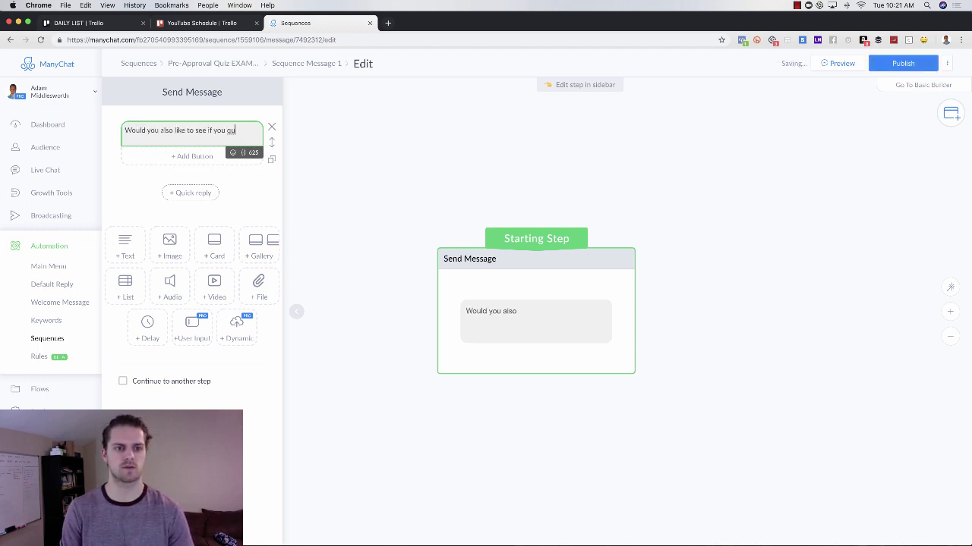
type("alify for our special finani")
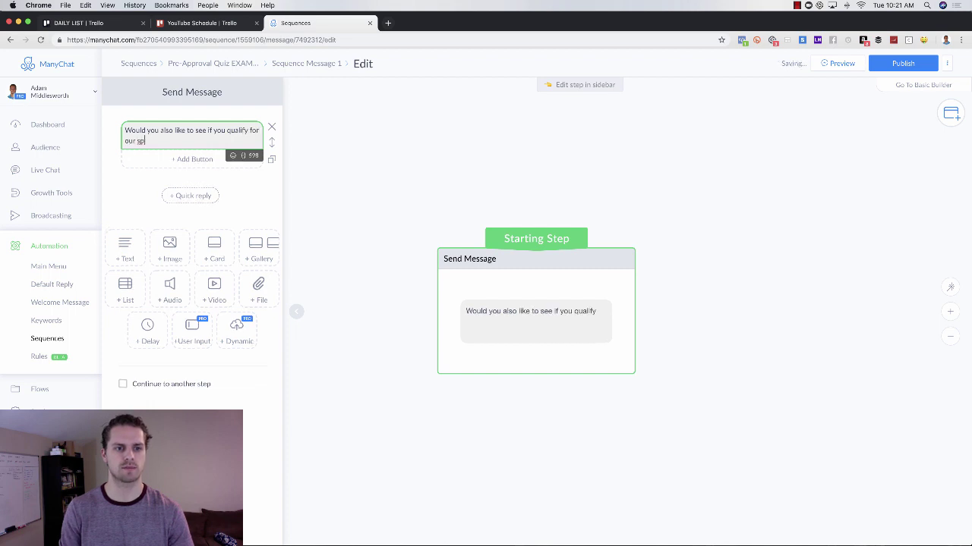
key("BackSpace")
type("cing programs?")
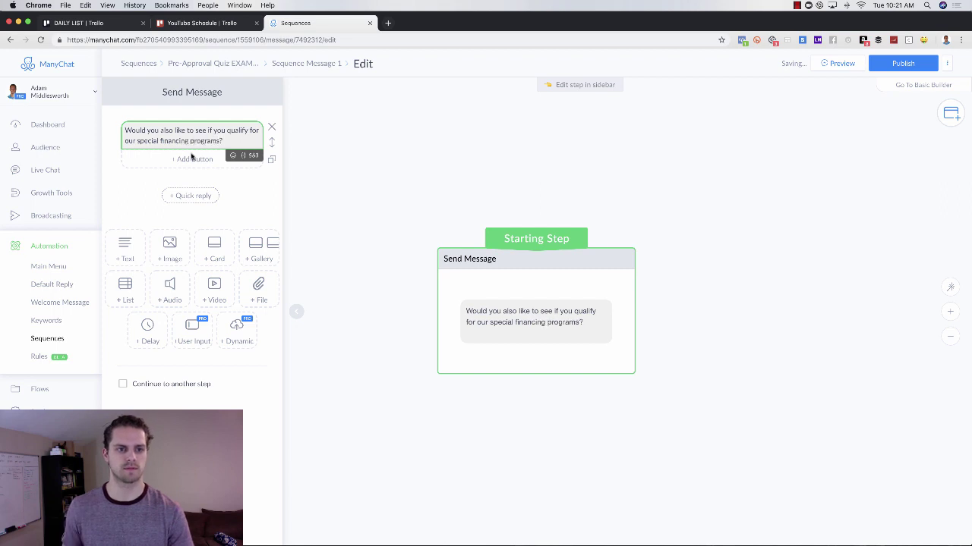
Step: Add two answer buttons titled "Yes please" and "Nope..." to the financing question
left_click(191, 158)
type("Yes please")
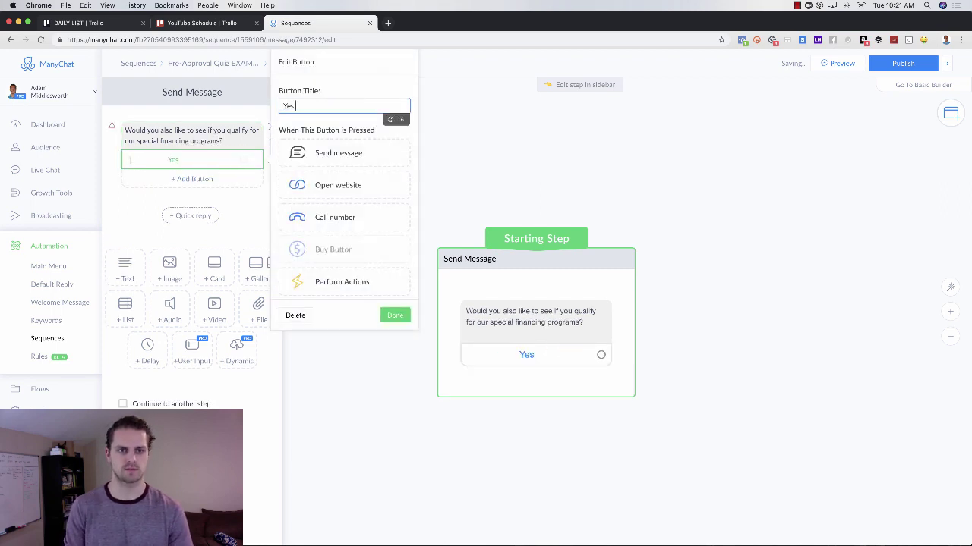
left_click(222, 179)
type("Nope...")
left_click(651, 273)
Step: Connect the "Yes please" button to a new Send Message step beside the starting step
left_click_drag(644, 371, 488, 321)
left_click(451, 312)
left_click(585, 241)
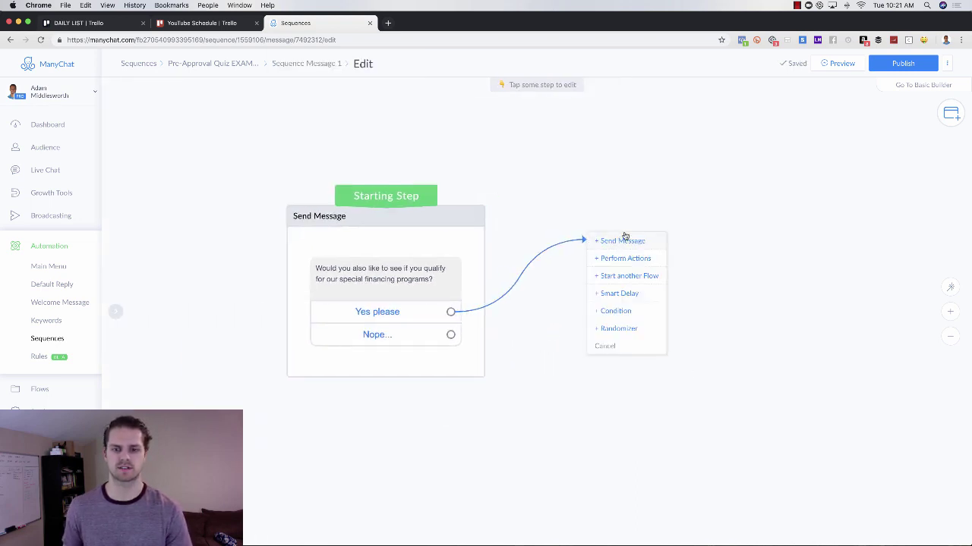
left_click(622, 236)
Step: Enter "Awesome, take our pre-approval quiz to see if you qualify." and, after a blank line, "Tap 'Take the Quiz' below to get started" in the message
type("W")
key("BackSpace")
type("Awesome, take our pr")
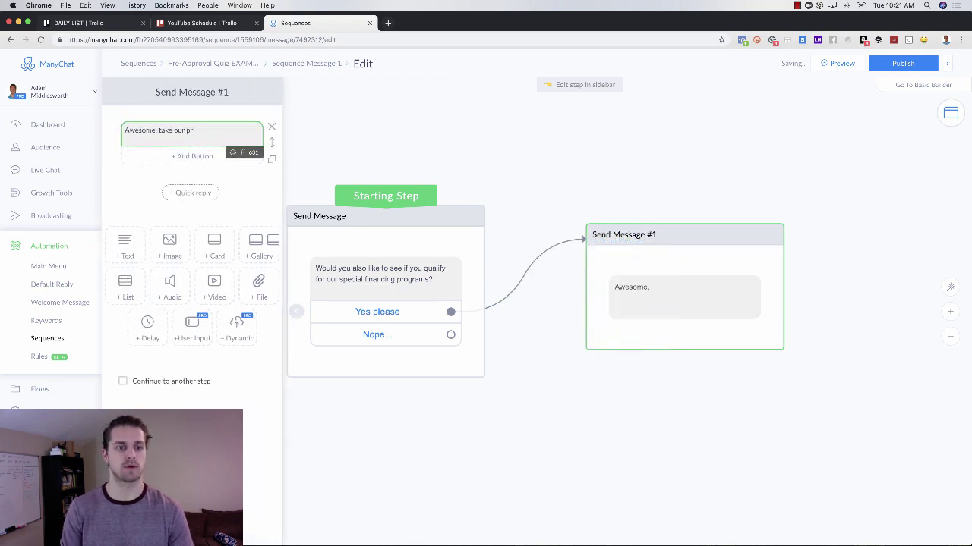
type("e-approval qu")
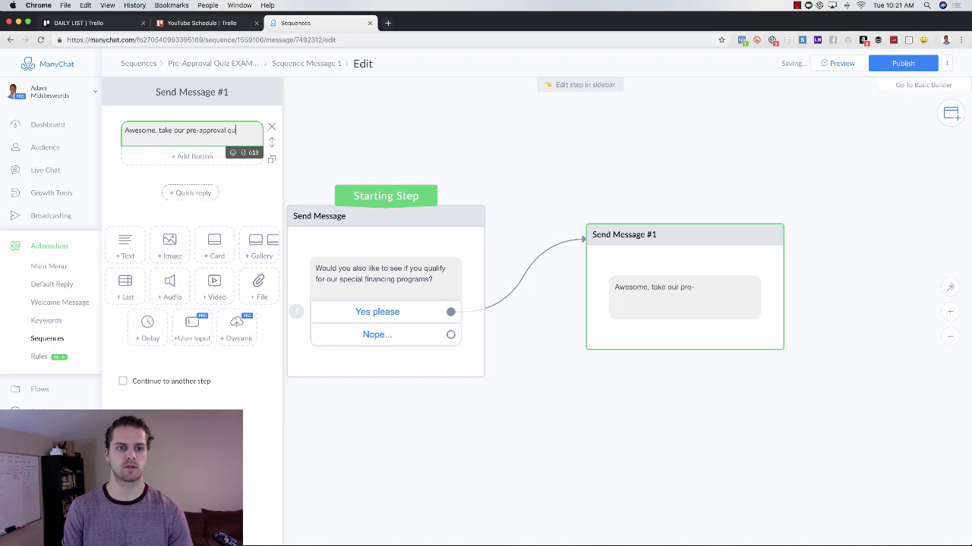
type("iz to se")
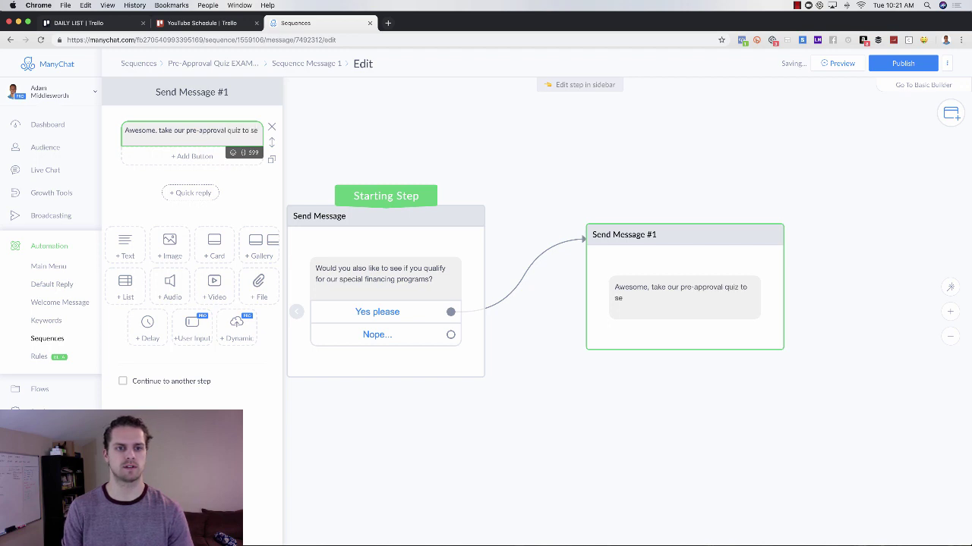
type("e if you qualify.")
key("Return")
key("Return")
type("Tap 'Tak")
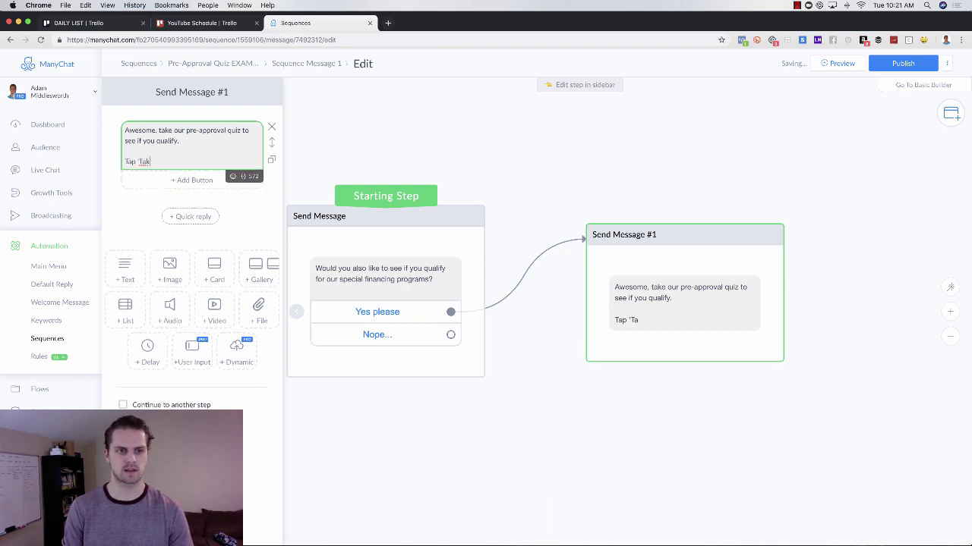
type("e the Quiz")
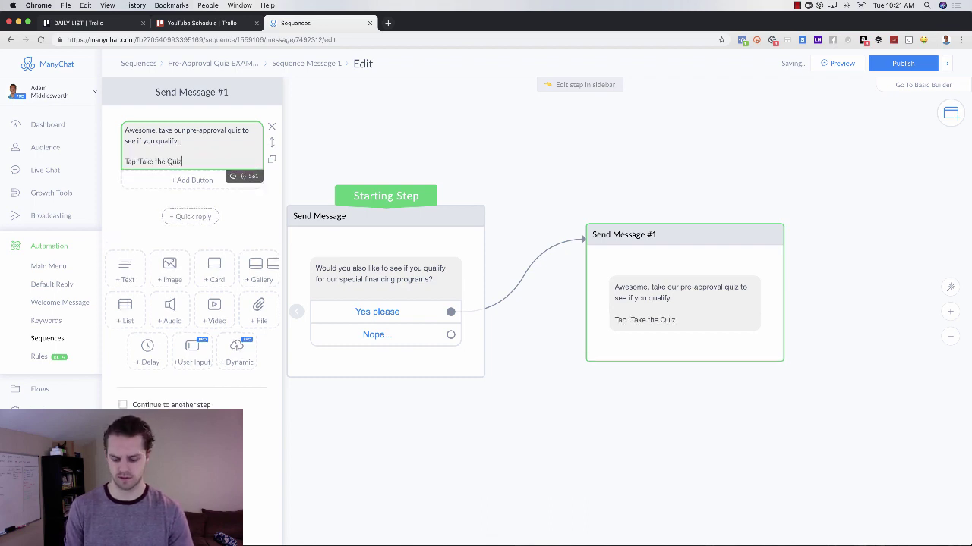
type("' below to get started")
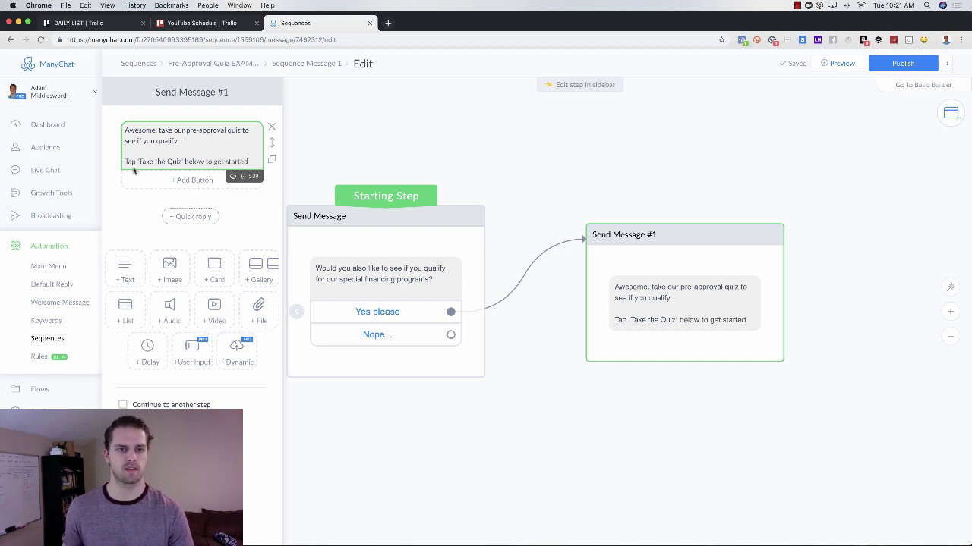
Step: Add a button titled "Take the quiz" to the message that introduces the pre-approval quiz
left_click(175, 180)
type("Take the quiz")
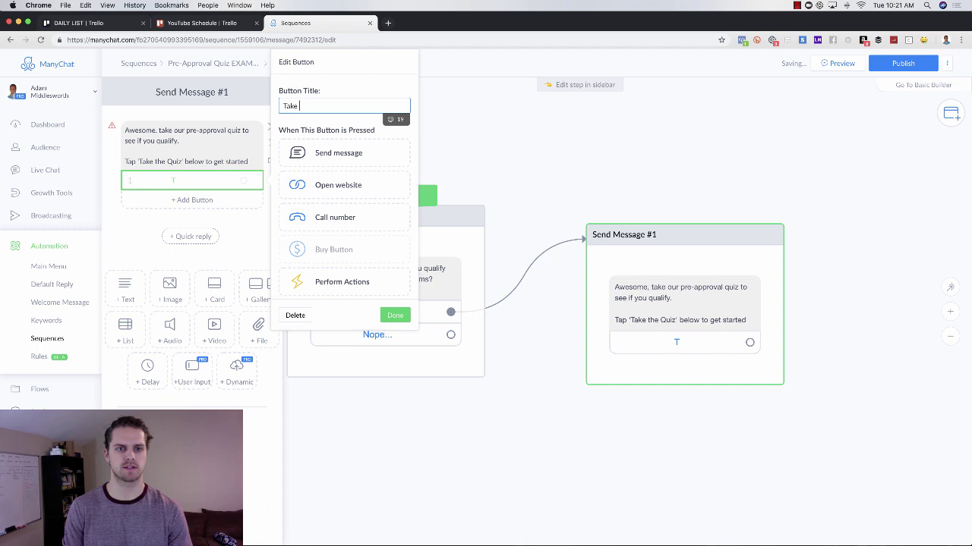
left_click(560, 206)
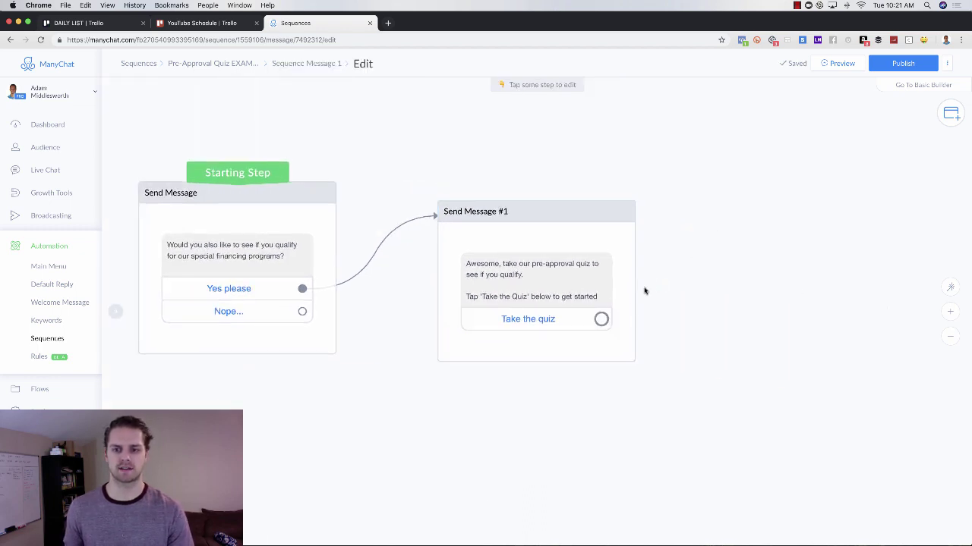
Step: Connect the "Take the quiz" button to a new Send Message step asking "What home type are you looking for?"
left_click_drag(601, 319, 695, 261)
left_click(727, 245)
left_click(179, 134)
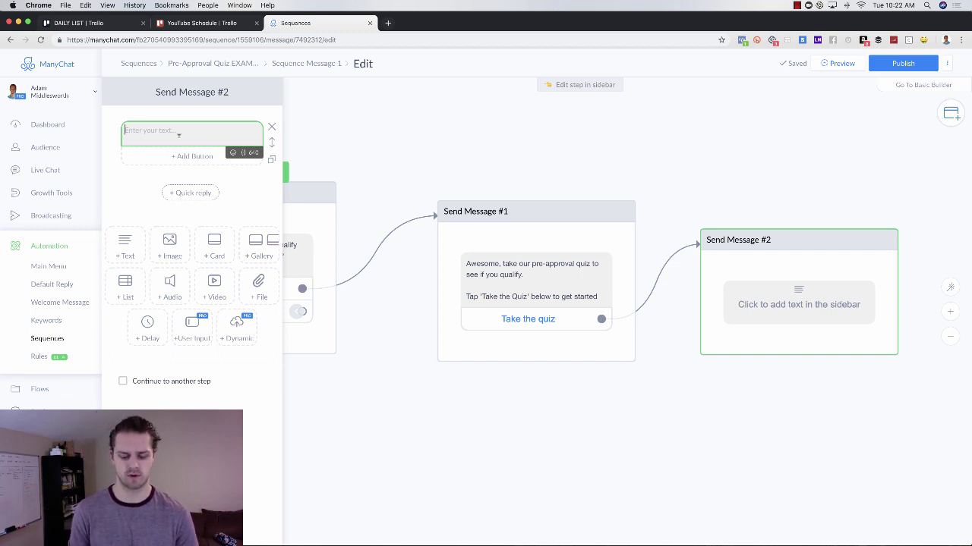
type("What home type are you lo")
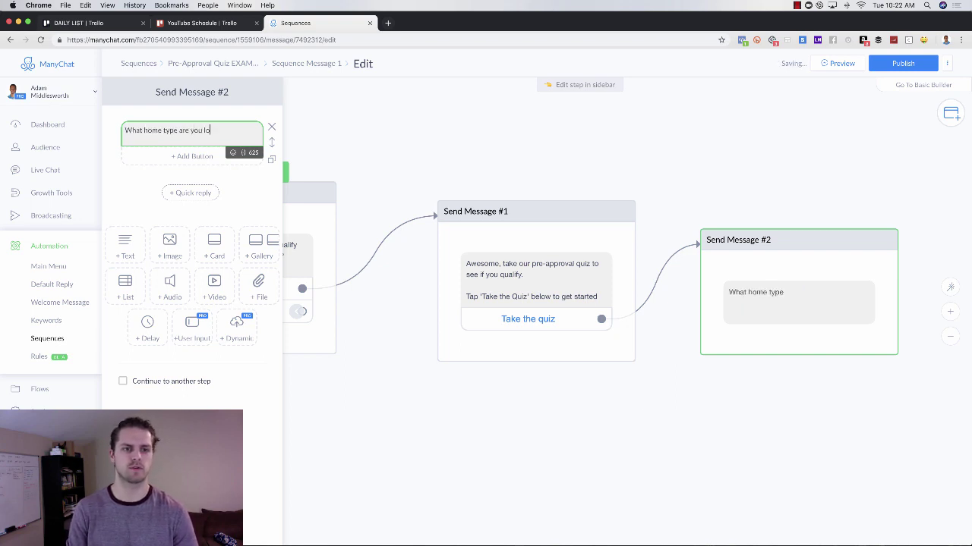
type("oking for?")
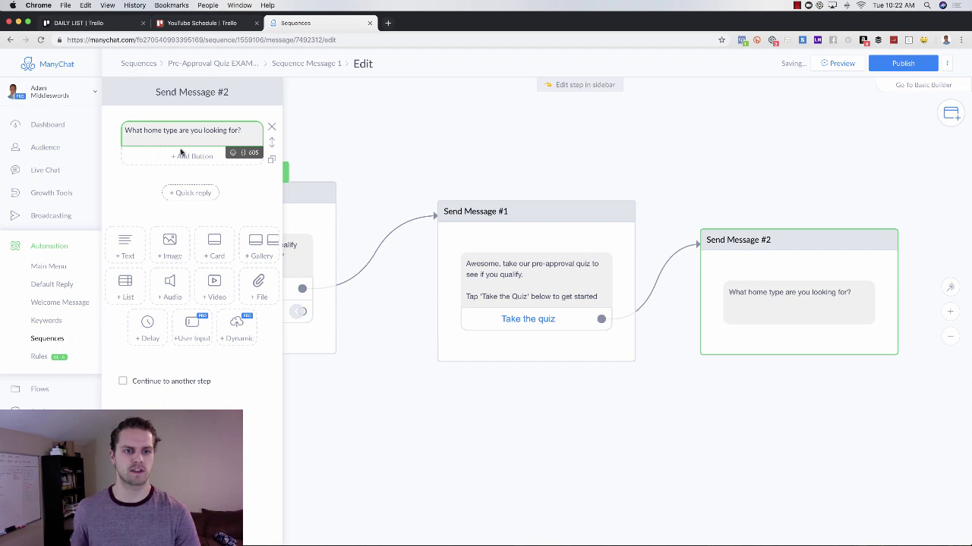
Step: Add answer buttons titled "Single Family" and "Multii Family" to the home type question
left_click(186, 155)
key("BackSpace")
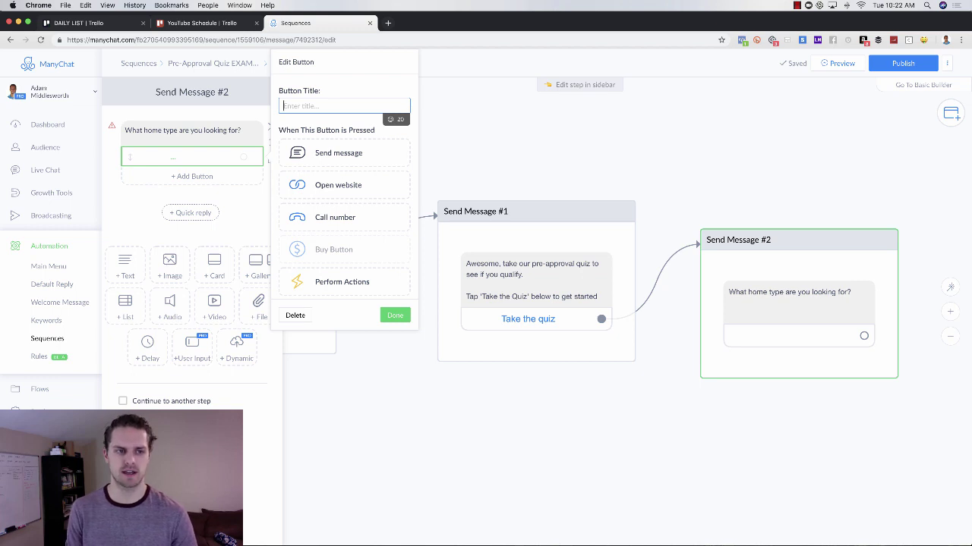
type("Hi")
key("BackSpace")
key("BackSpace")
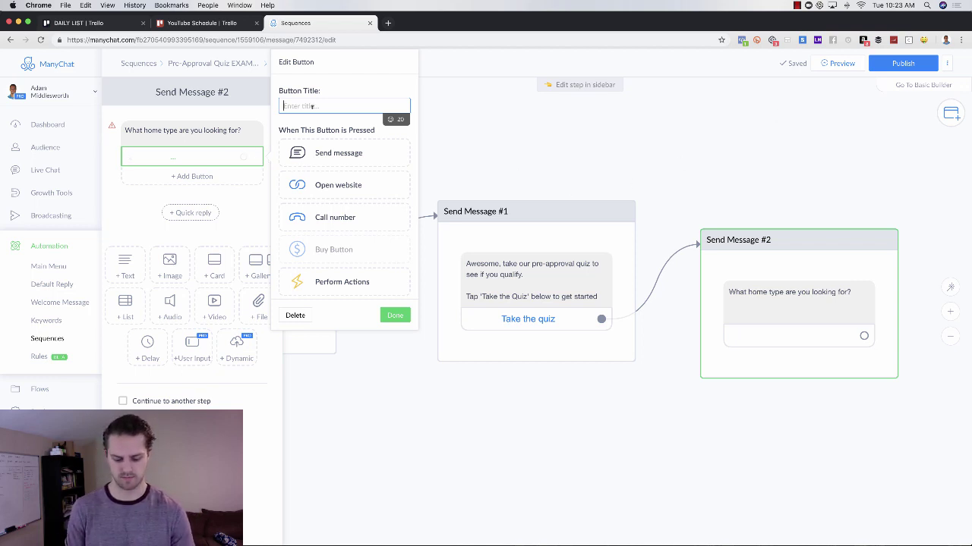
type("Single Family")
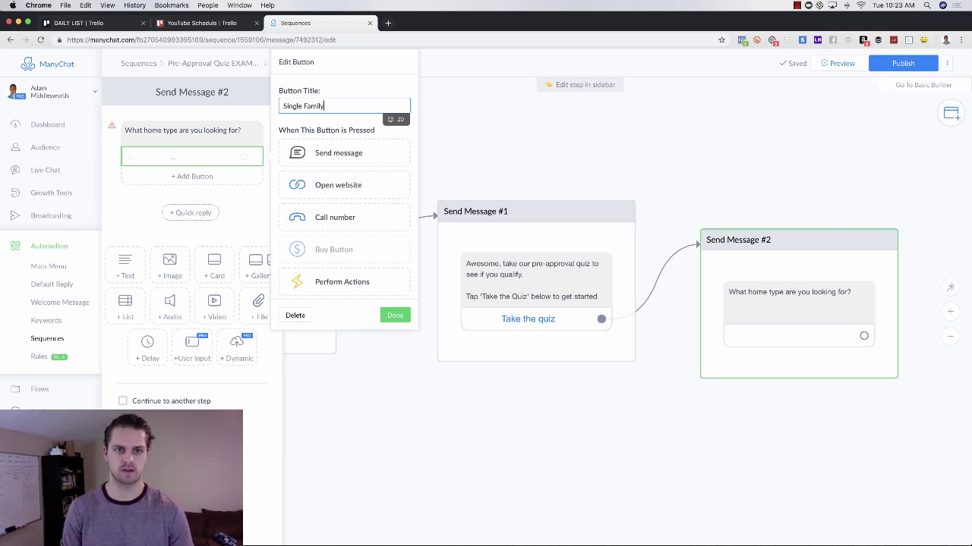
left_click(239, 177)
type("Multii Family")
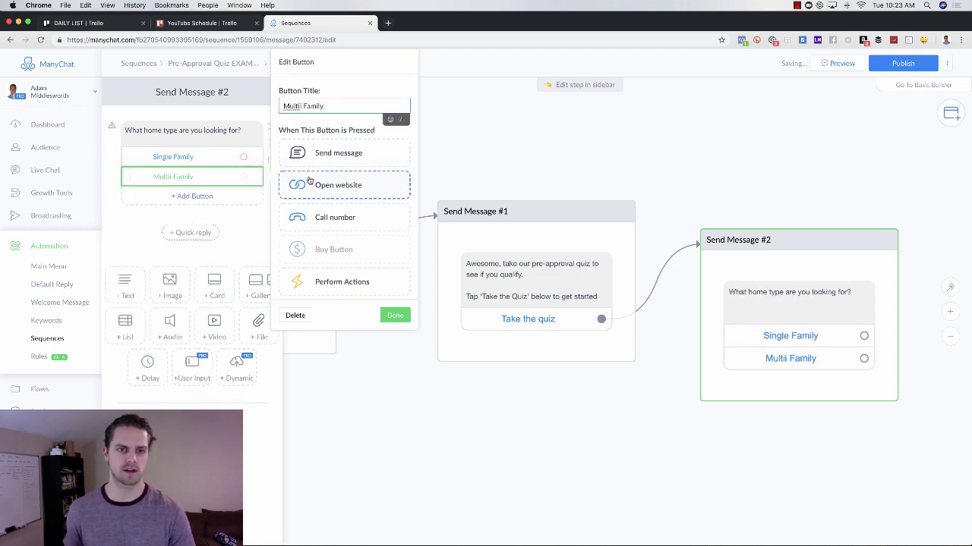
Step: Correct the title of the home type question's second answer button to "Multi Family"
key("BackSpace")
left_click(757, 442)
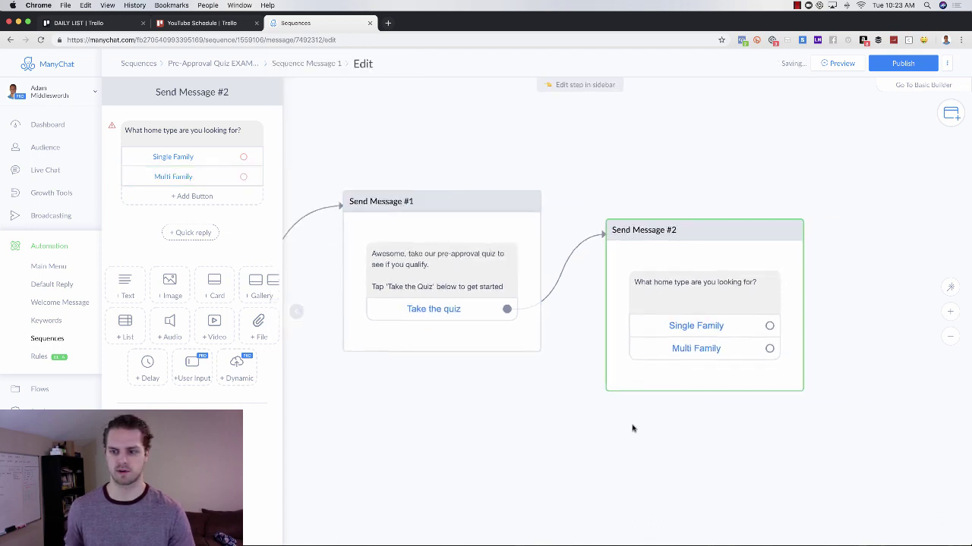
Step: Connect the "Single Family" button to a new Send Message step asking "What is your property purchase situation?"
left_click_drag(584, 314, 672, 285)
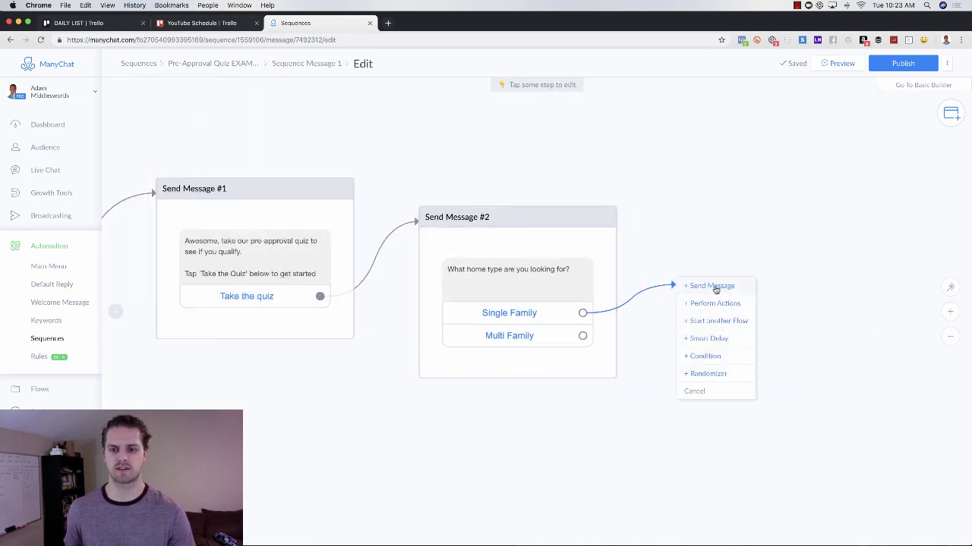
left_click(712, 286)
type("What is your pro")
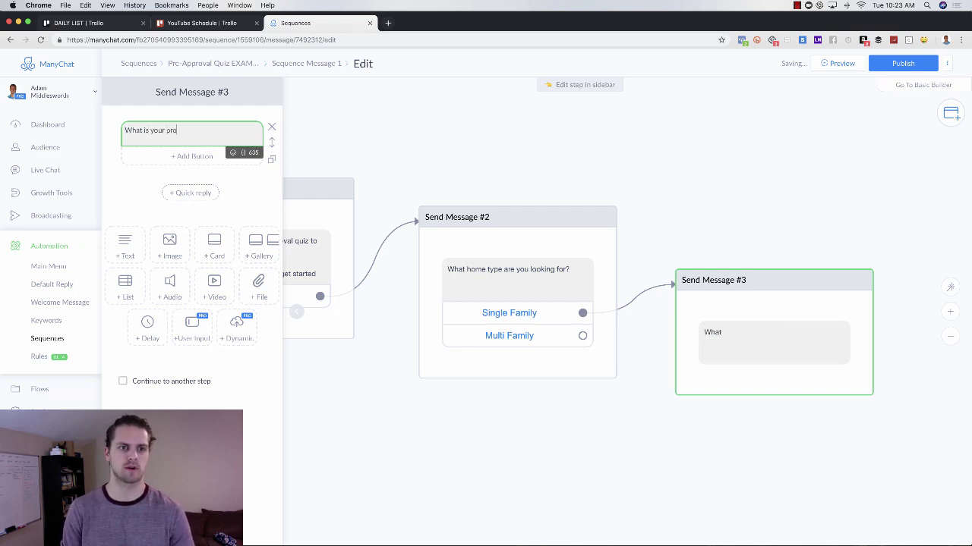
type("perty purchas")
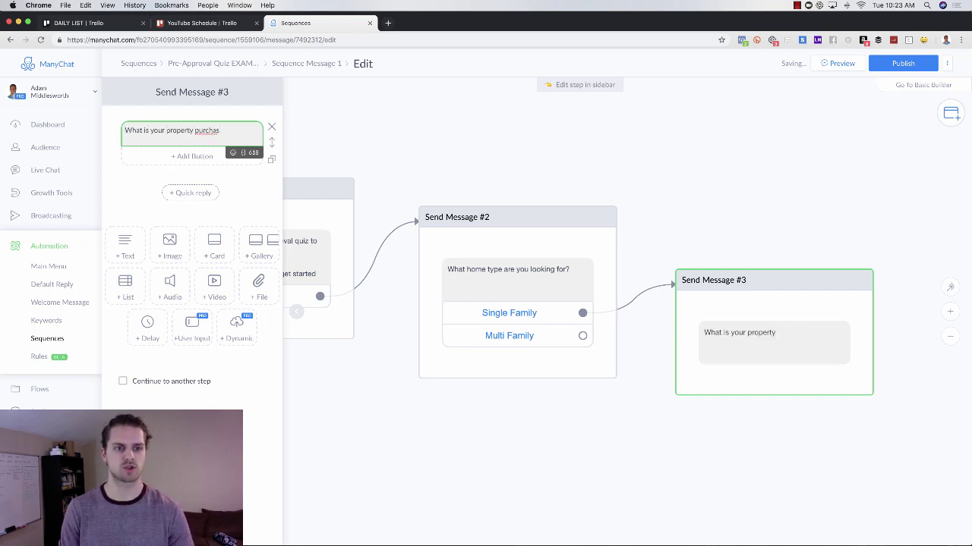
type("e situation")
key("BackSpace")
key("BackSpace")
key("BackSpace")
key("BackSpace")
key("BackSpace")
type("ation")
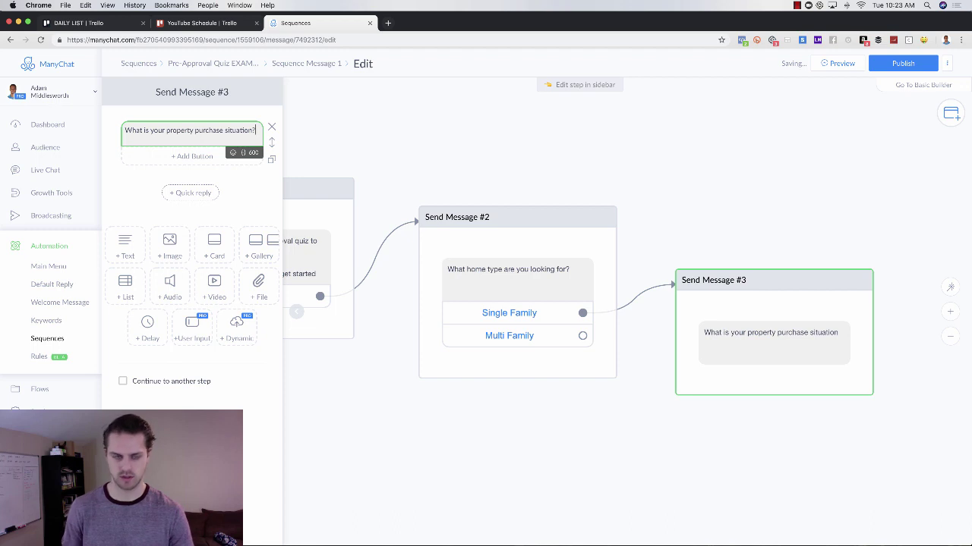
Step: Add answer buttons "2-3 months", "3-6 months" and "6+ months" to the purchase situation question and move its step up beside the home type question
left_click(190, 156)
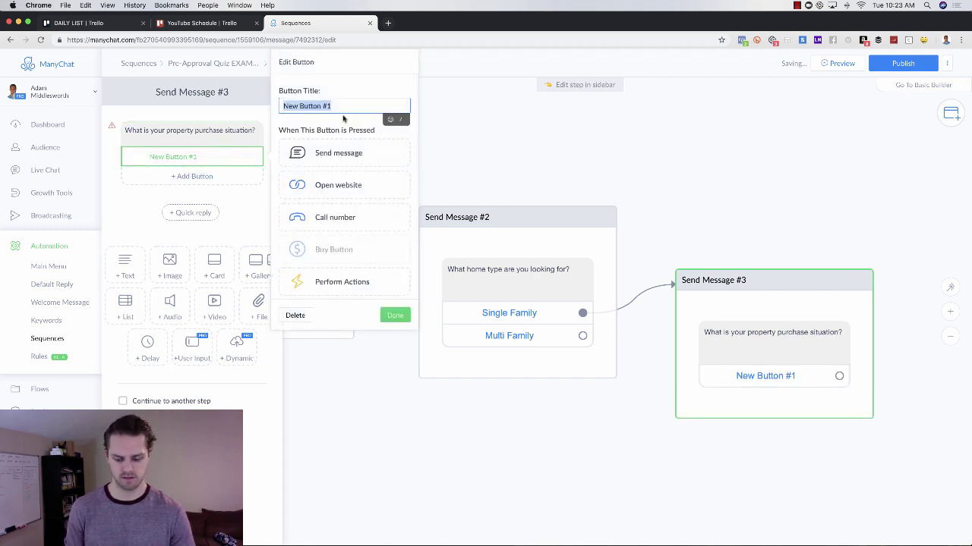
type("2-3 months")
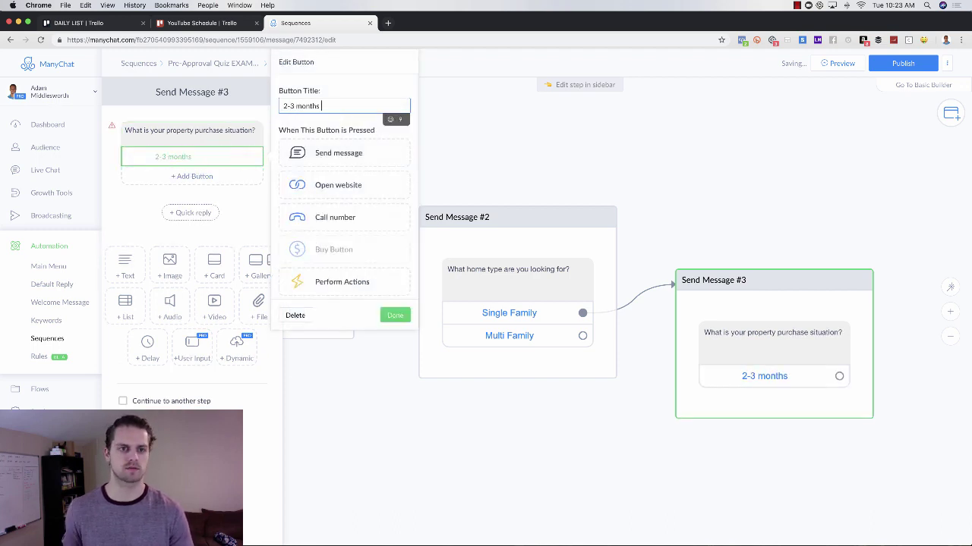
left_click(192, 177)
type("3-")
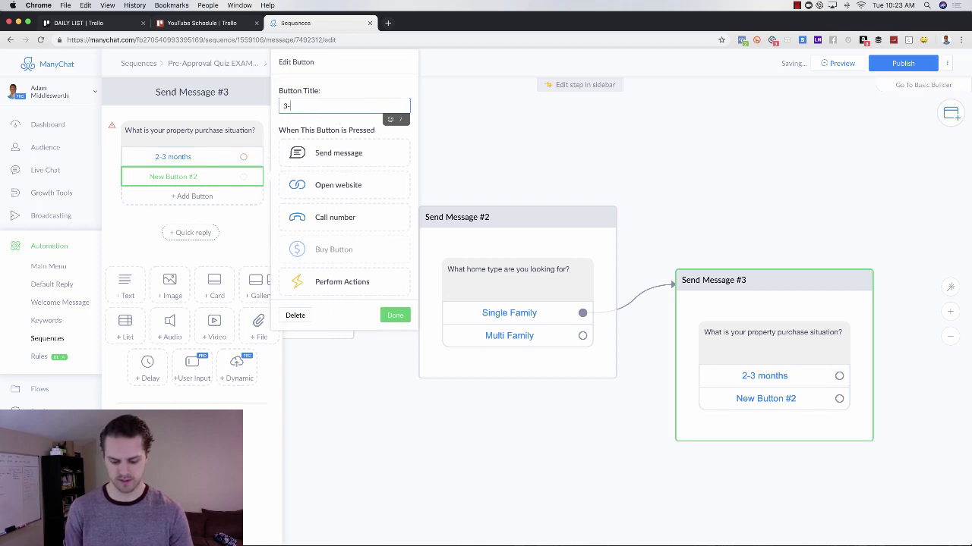
type("6 months")
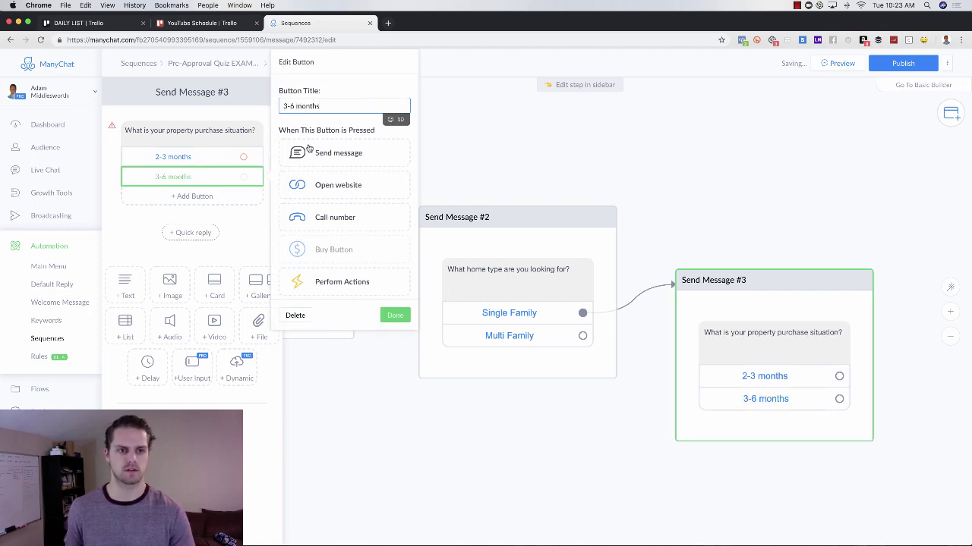
left_click(213, 196)
type("6")
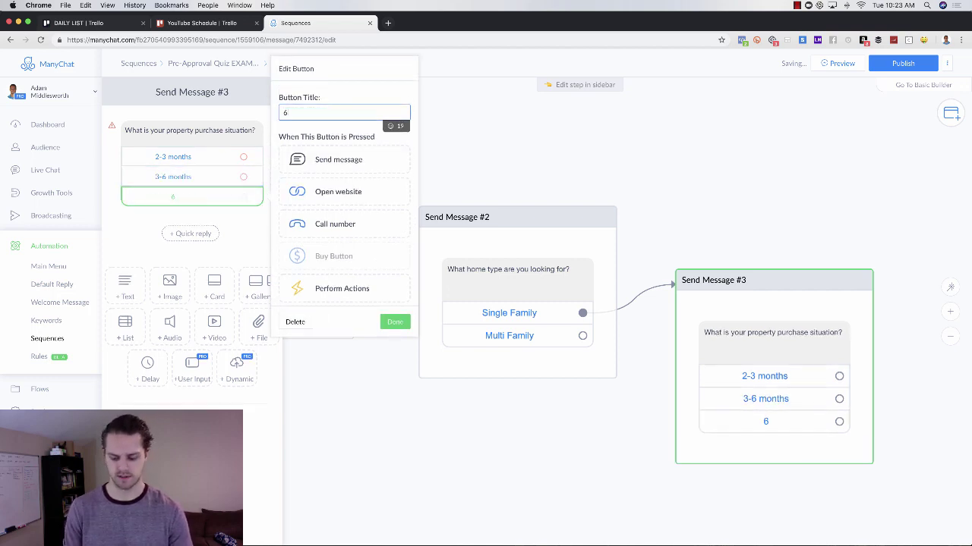
type("+ months")
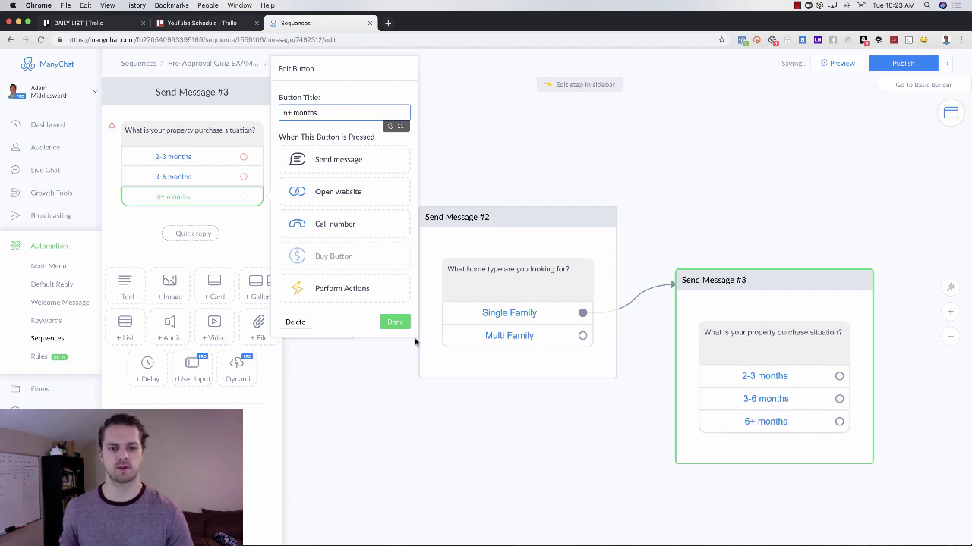
left_click(549, 399)
left_click_drag(757, 305, 746, 235)
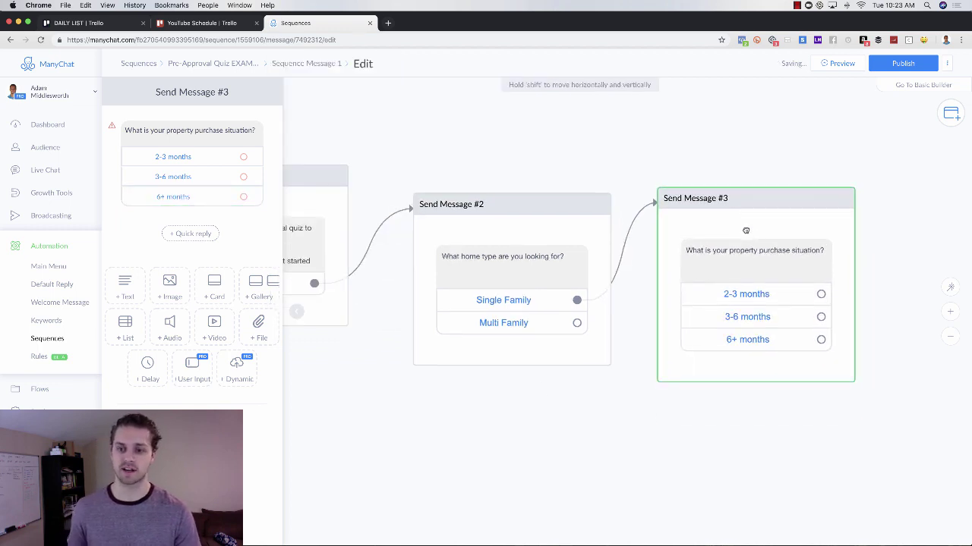
left_click(888, 246)
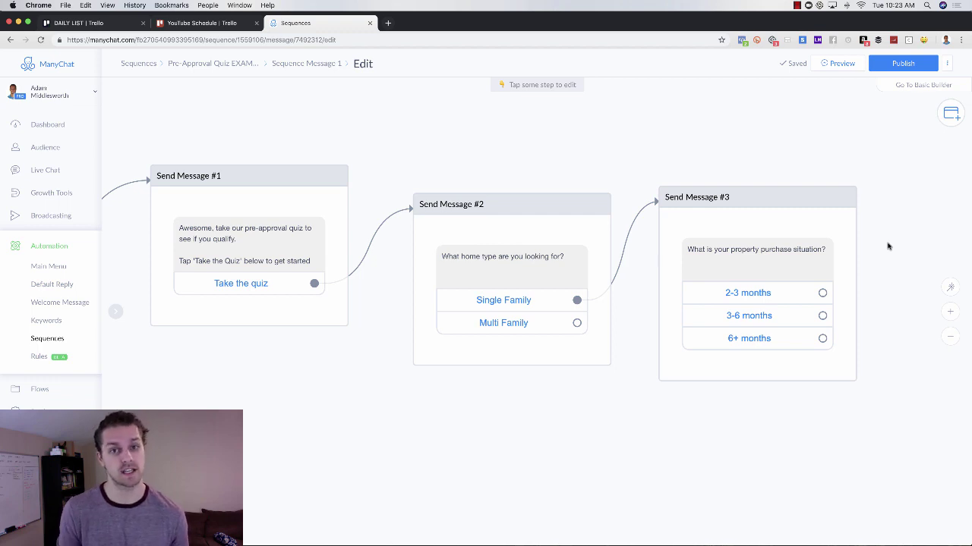
Step: Try to publish the sequence, and connect the starting message's "Nope..." button to a new Send Message step reading "example"
left_click(903, 64)
left_click(769, 481)
mouse_move(711, 357)
left_mouse_down()
mouse_move(710, 387)
mouse_move(768, 445)
left_mouse_up()
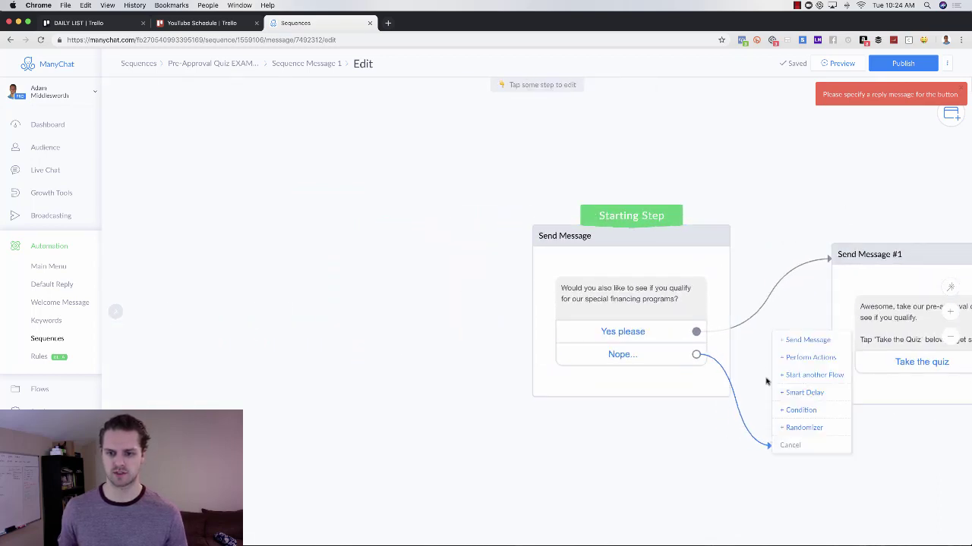
left_click(804, 341)
type("example")
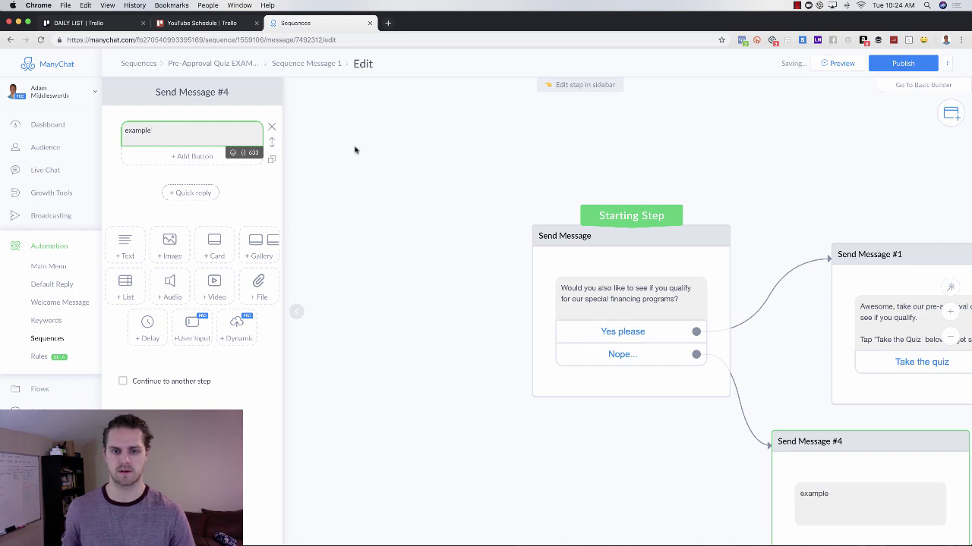
Step: Try publishing again, and connect the "Multi Family" button to the existing property purchase situation question
left_click(901, 64)
scroll(618, 266, "right", 10)
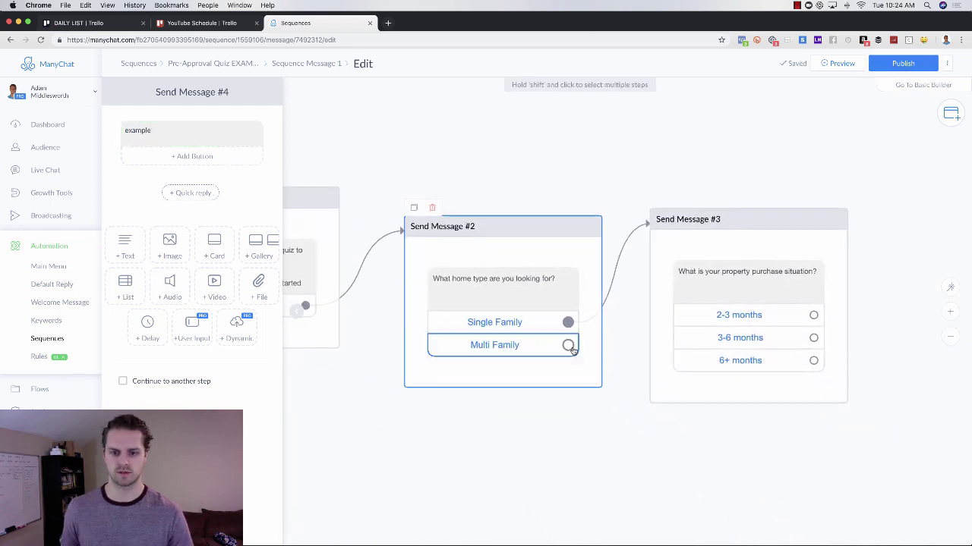
left_click(665, 292)
left_click(568, 345)
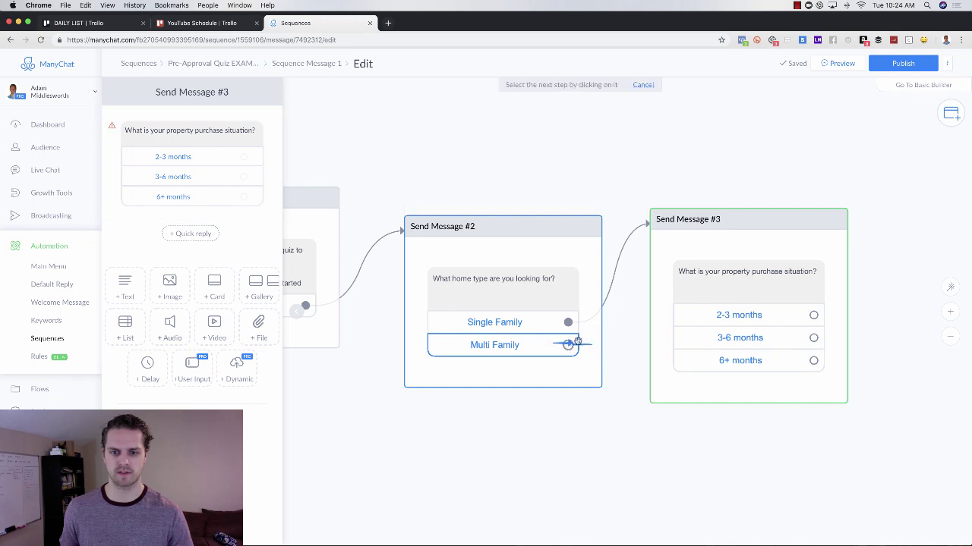
left_click(706, 294)
Step: Connect the "2-3 months" button to a new Send Message step containing the text "example"
left_click(637, 305)
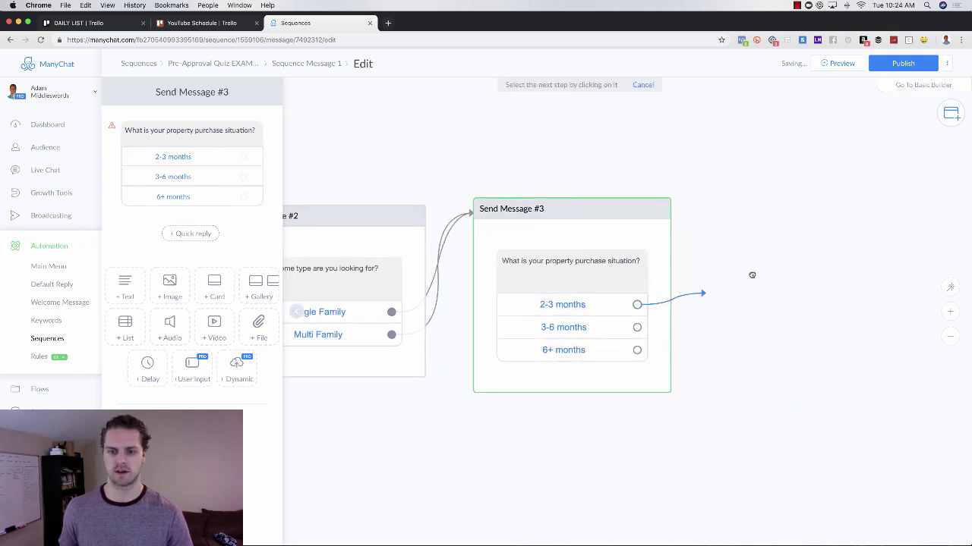
left_click(743, 277)
left_click(786, 276)
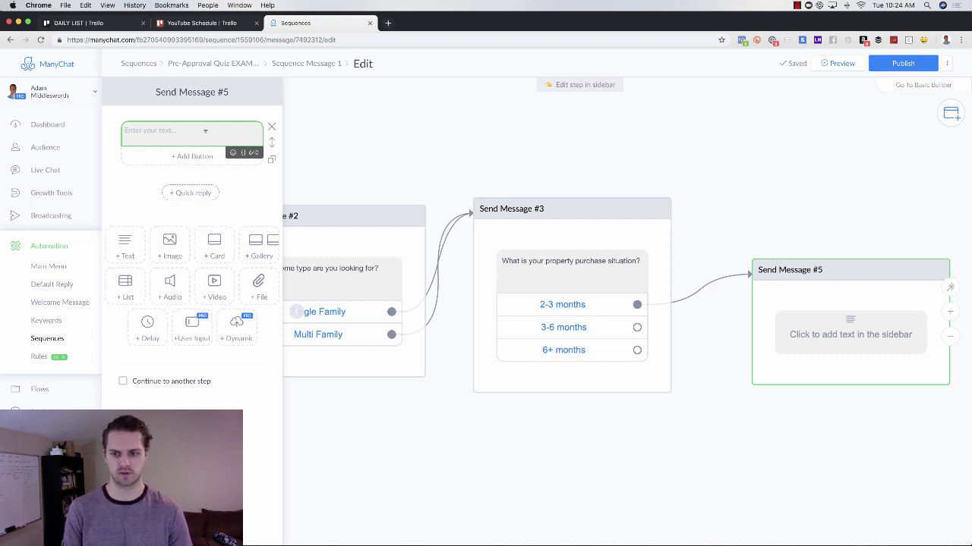
type("example")
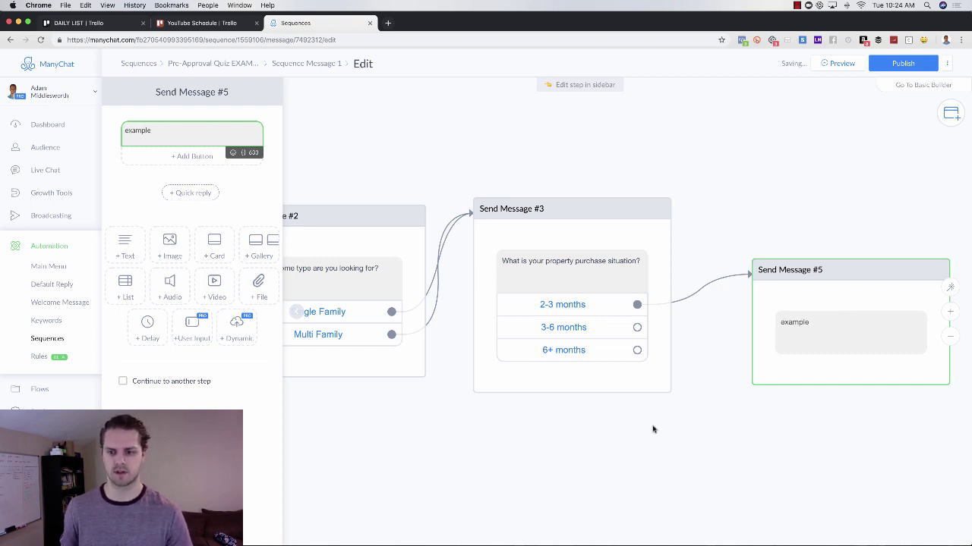
Step: Connect the "3-6 months" and "6+ months" buttons to the same "example" message as "2-3 months", and publish the sequence
left_click(637, 327)
left_click(806, 314)
left_click(636, 350)
left_click(783, 321)
left_click(897, 64)
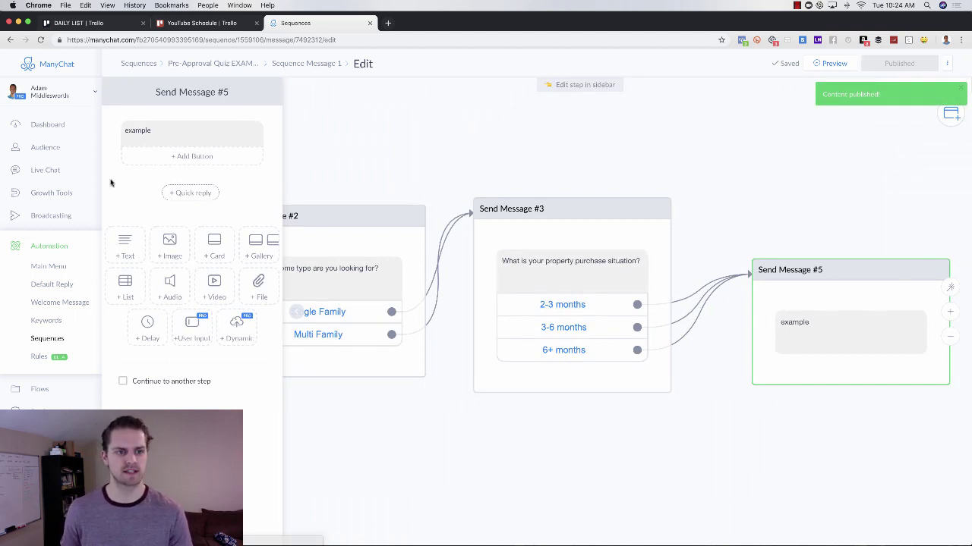
Step: Open the opt-in message flow of the property listing growth tool at the head of the Growth Tools list for editing
left_click(53, 194)
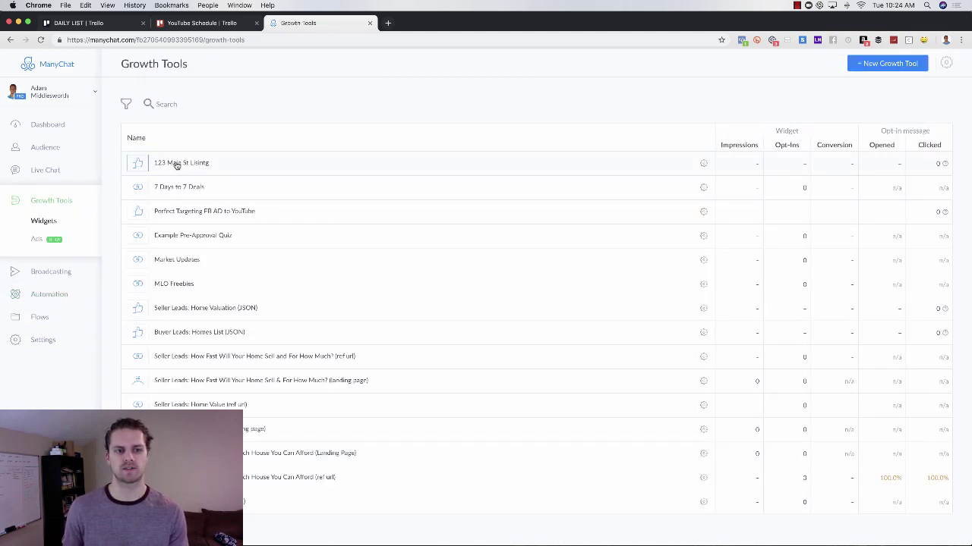
left_click(176, 164)
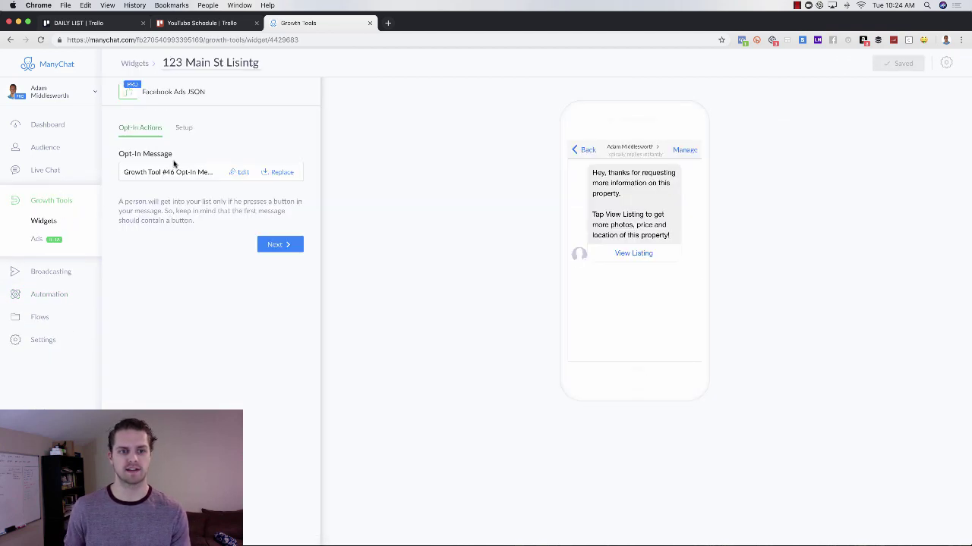
left_click(241, 172)
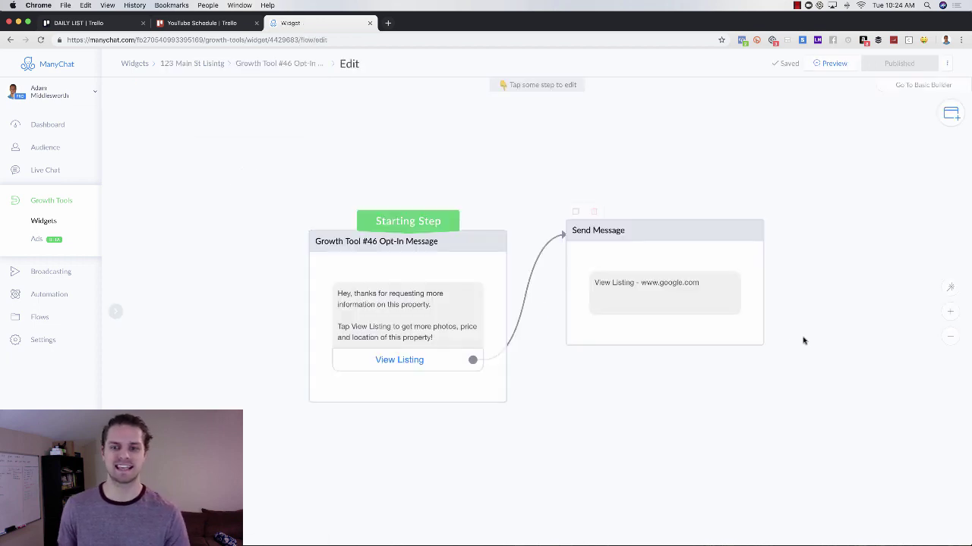
Step: Add a button to the message sent after "View Listing" and set it to Perform Actions
left_click(675, 287)
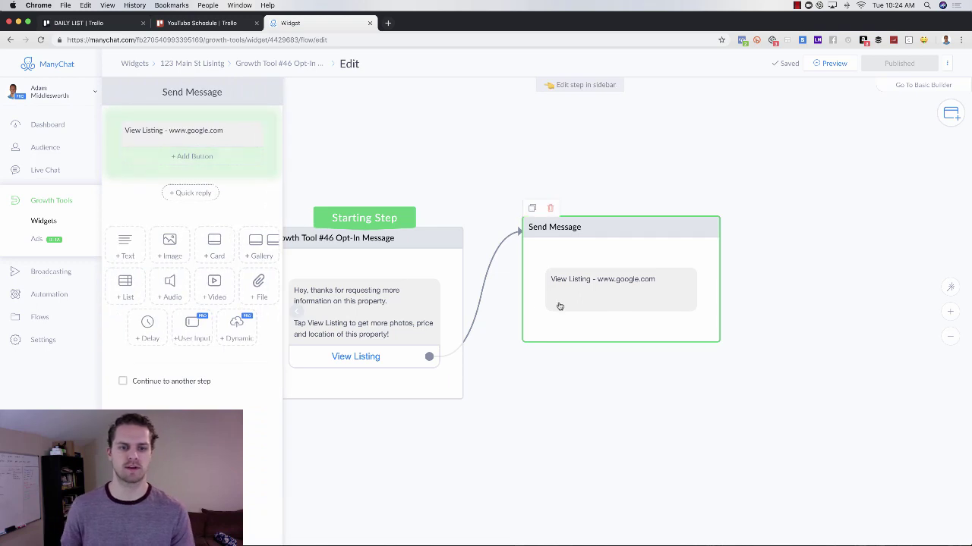
left_click(192, 155)
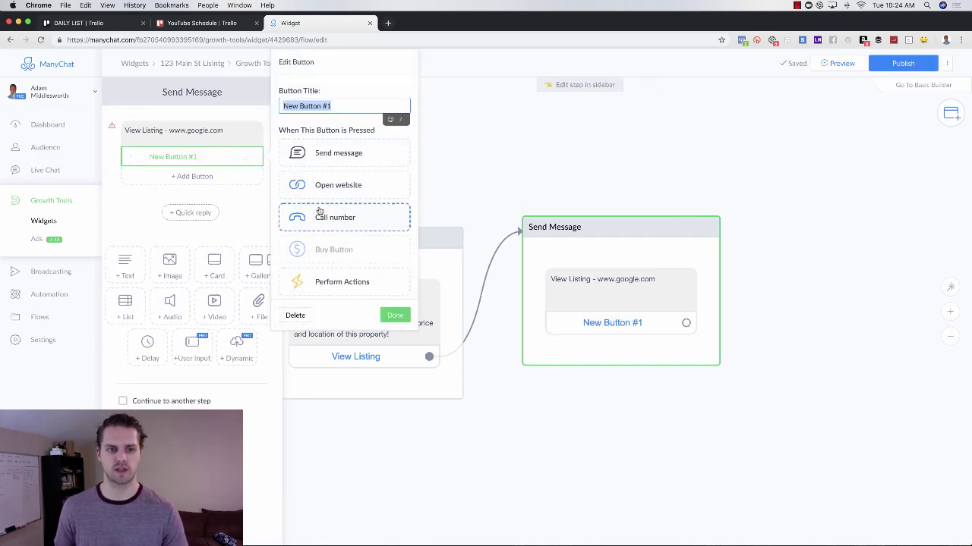
left_click(334, 280)
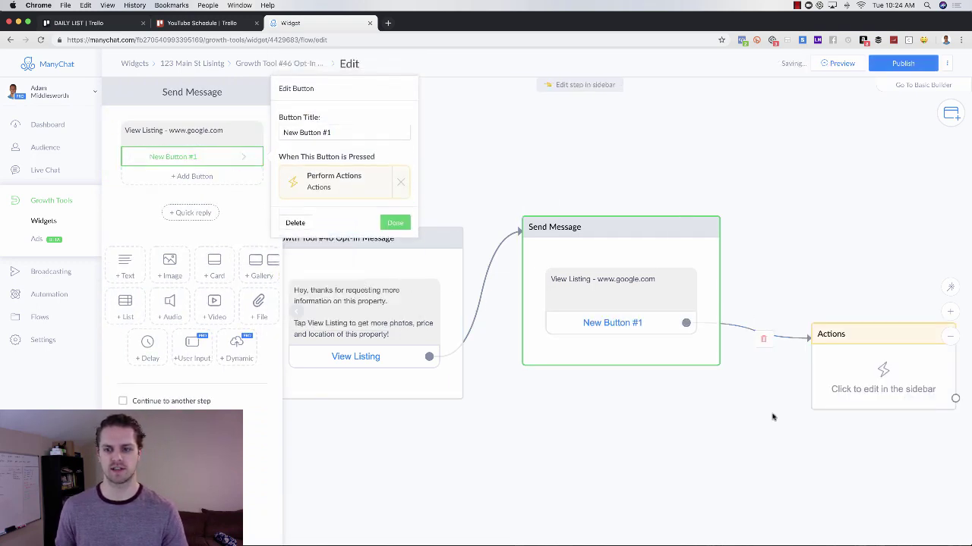
Step: Add a Subscribe to Sequence action to the new Actions step, choosing the "Pre-Approval Quiz EXAMPLE" sequence
left_click(785, 341)
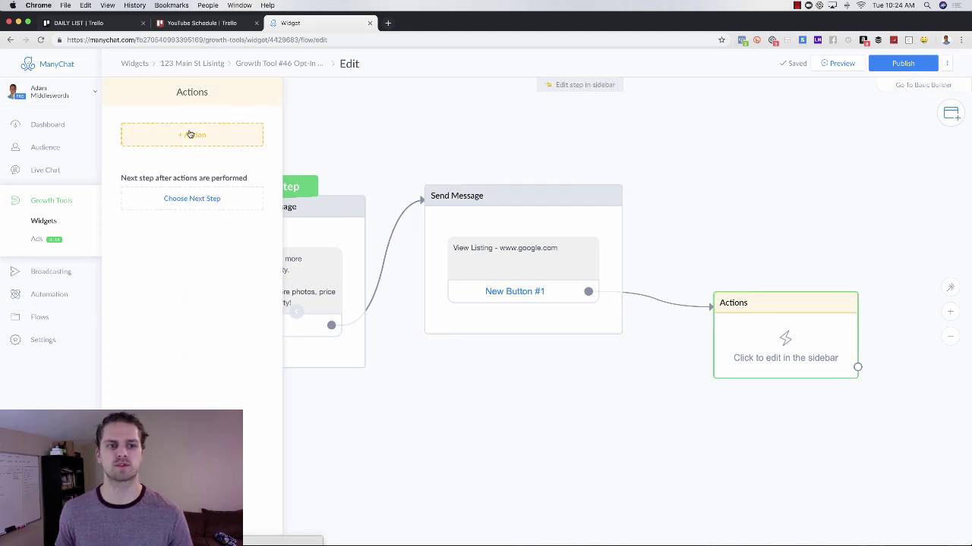
left_click(216, 142)
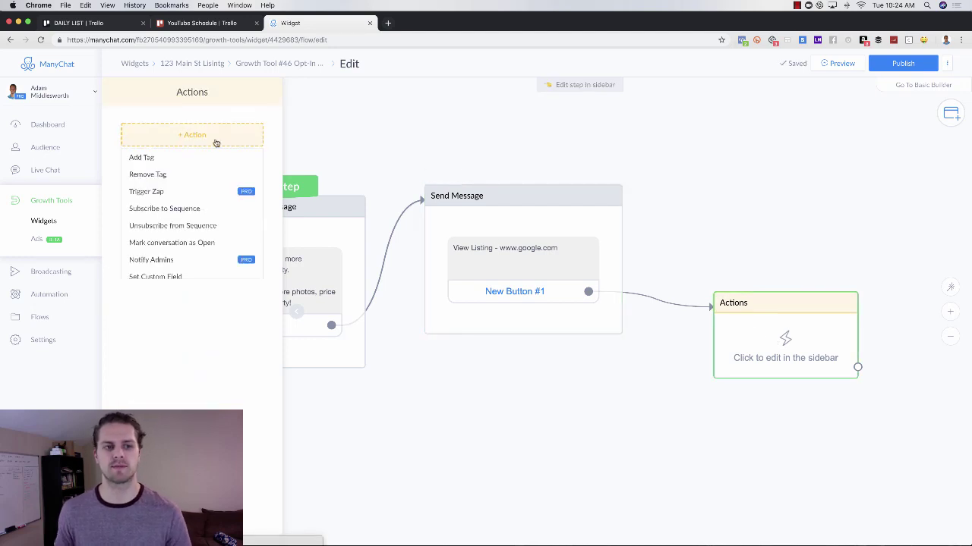
left_click(164, 209)
left_click(173, 148)
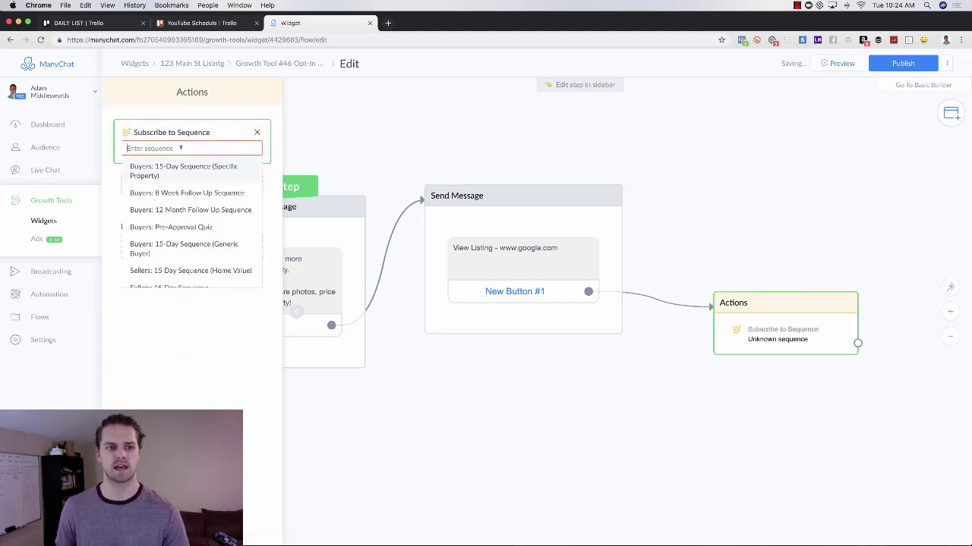
scroll(202, 220, "down", 3)
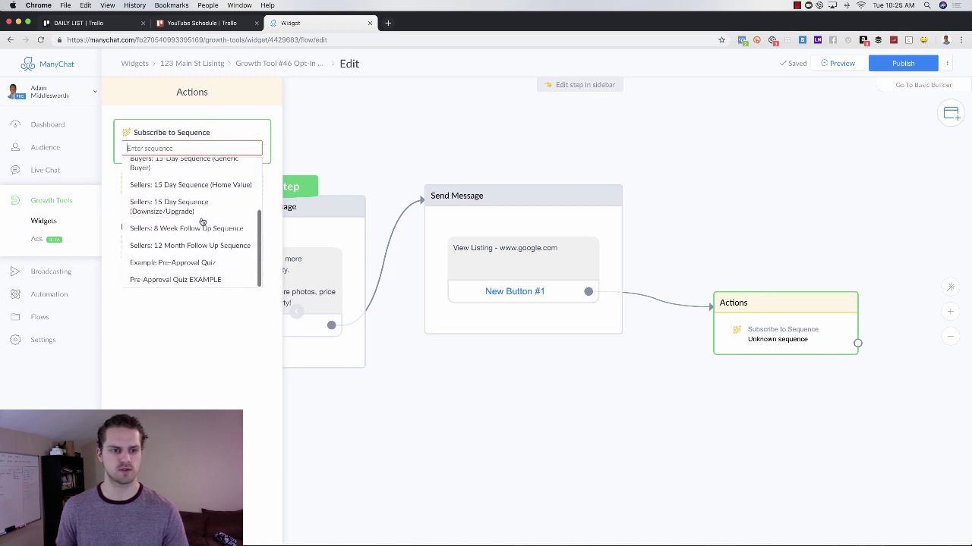
left_click(182, 280)
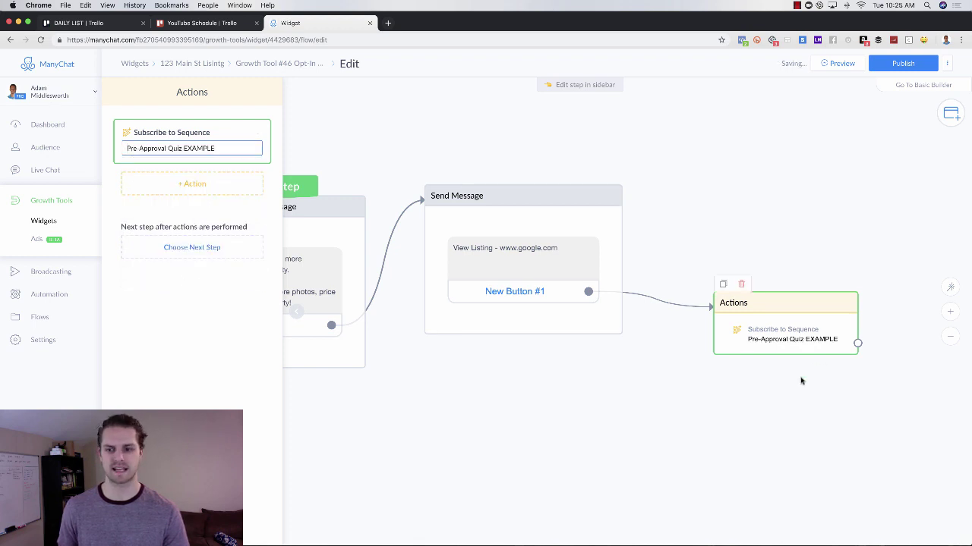
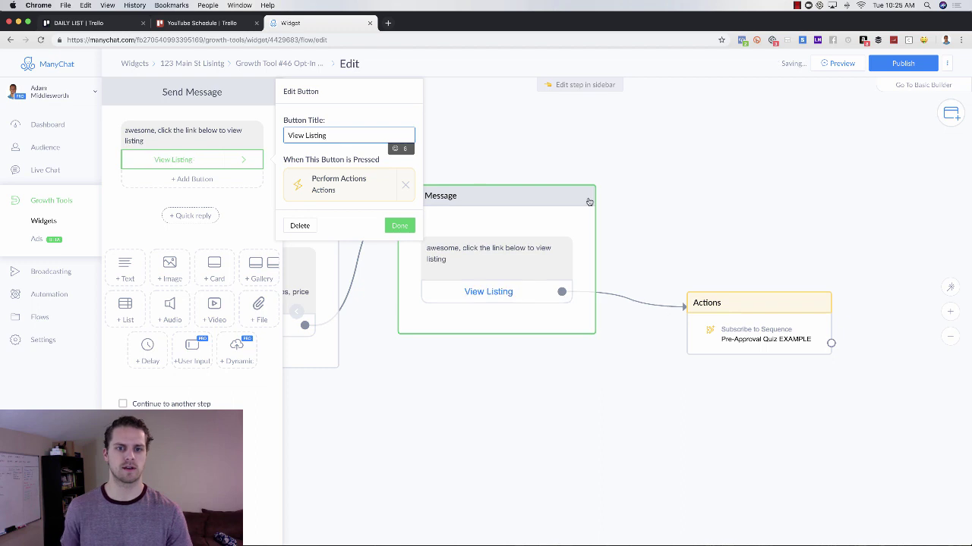
Step: Finish editing the "View Listing" button in the message that links to the Actions step
key("Return")
left_click_drag(611, 383, 644, 383)
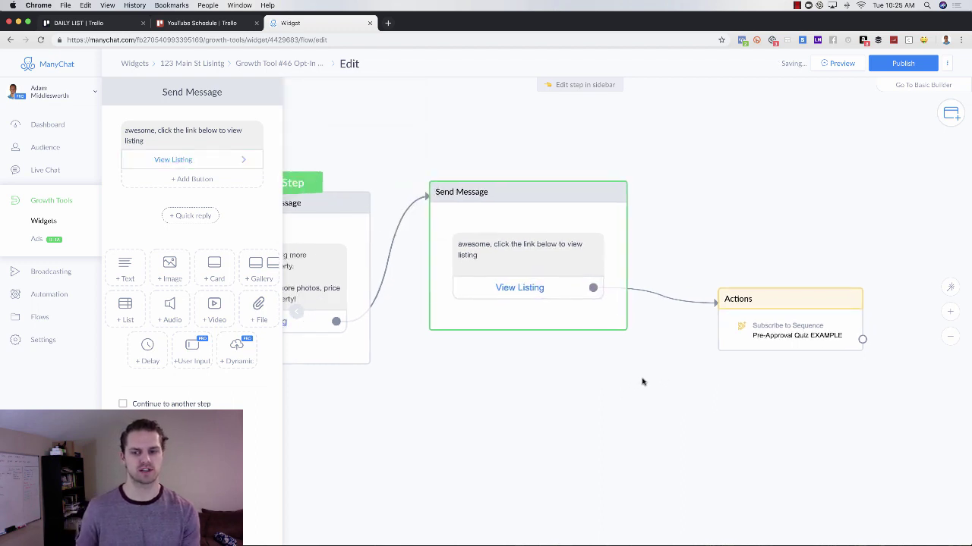
left_click_drag(585, 392, 684, 375)
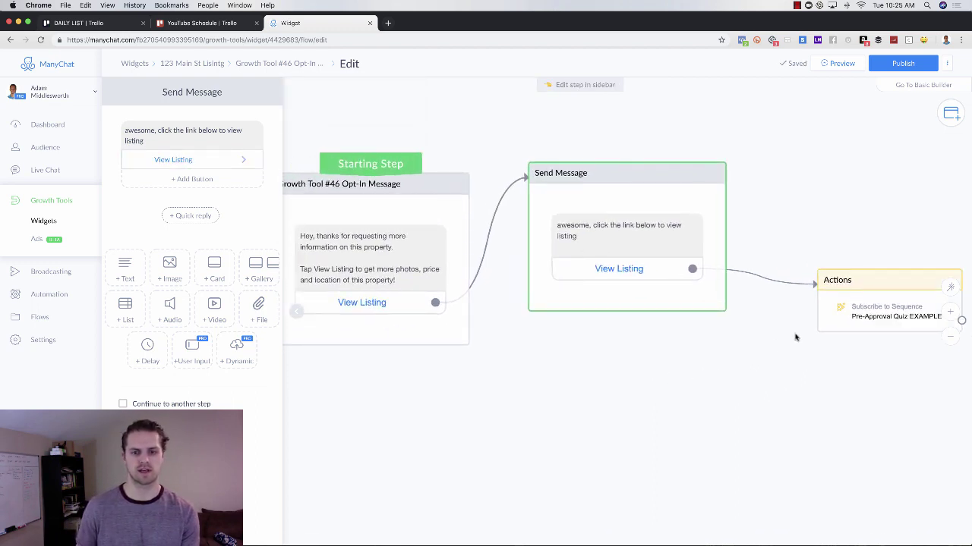
Step: Check what the "View Listing" button in the opt-in message is set to do, leaving its settings as they are
scroll(667, 370, "down", 1)
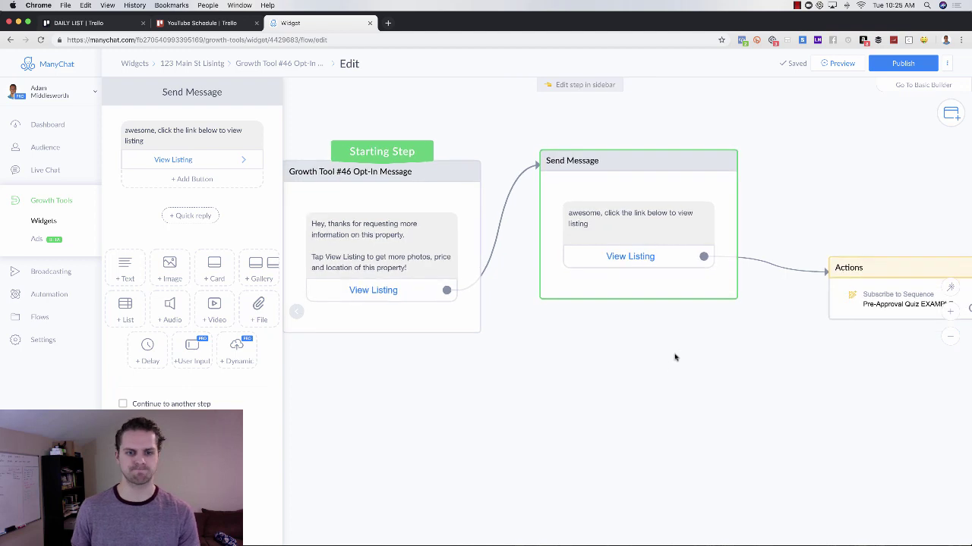
left_click(419, 292)
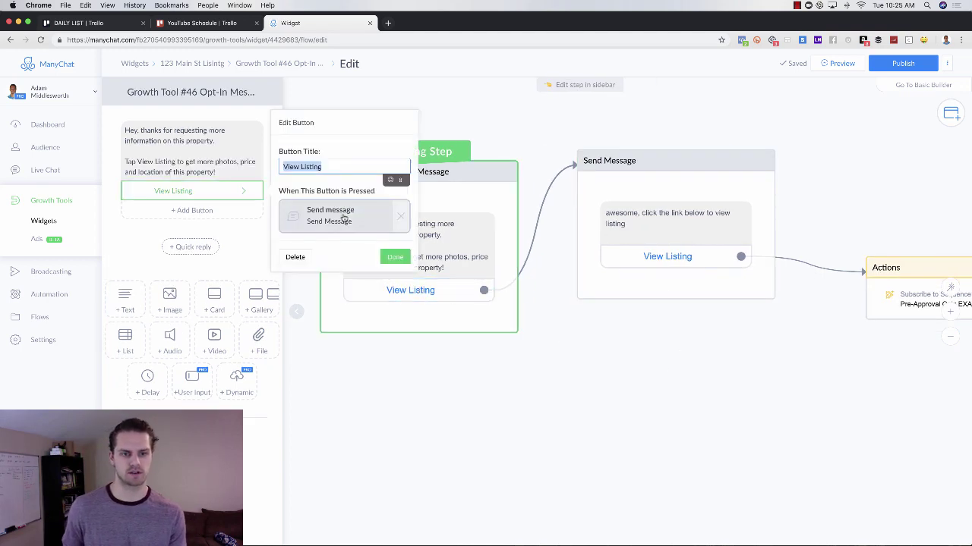
left_click(395, 257)
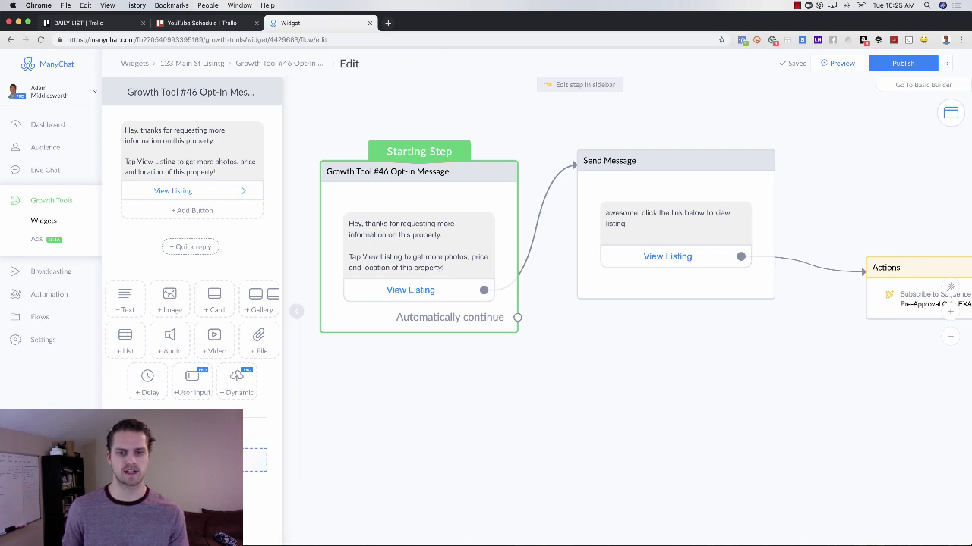
left_click(500, 421)
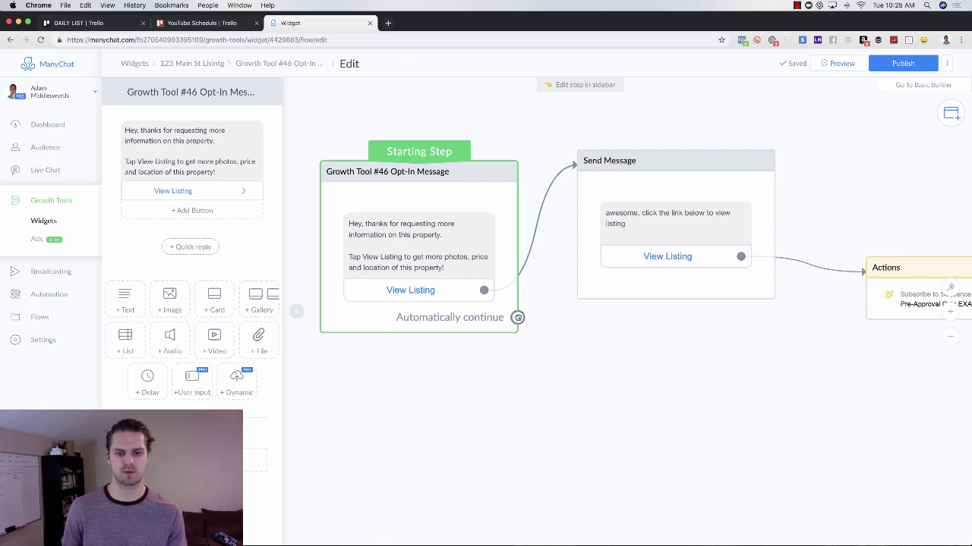
Step: Reposition the Actions step on the flow canvas, placing it to the right of the second Send Message step
left_click_drag(518, 317, 585, 284)
left_click_drag(913, 287, 658, 399)
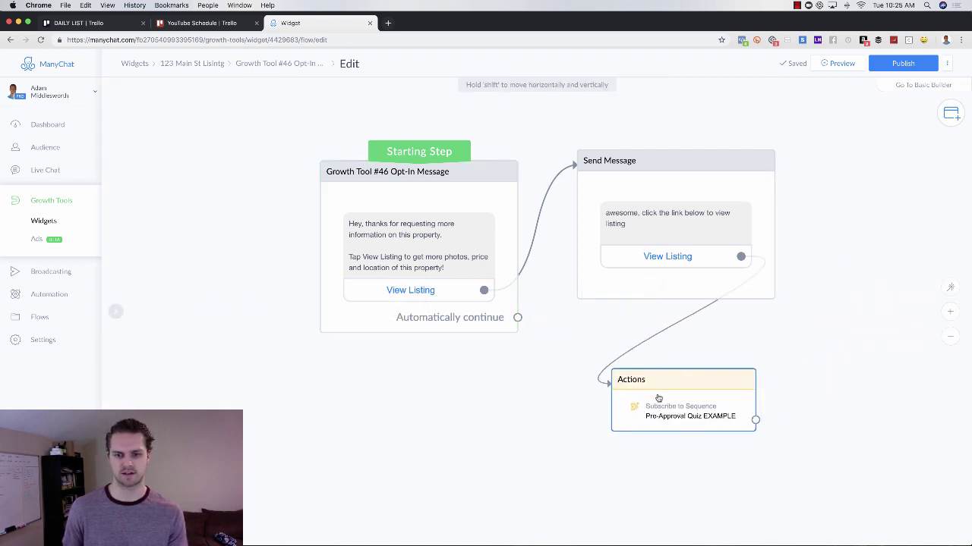
left_click_drag(712, 381, 834, 291)
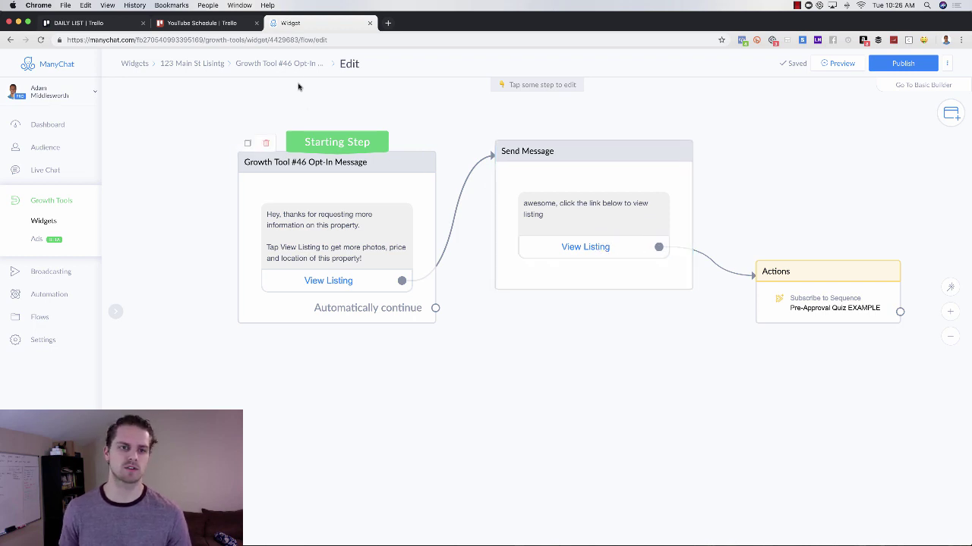
Step: Return to the property listing growth tool and review its Facebook Ads JSON setup code and opt-in actions
left_click(279, 66)
left_click(206, 64)
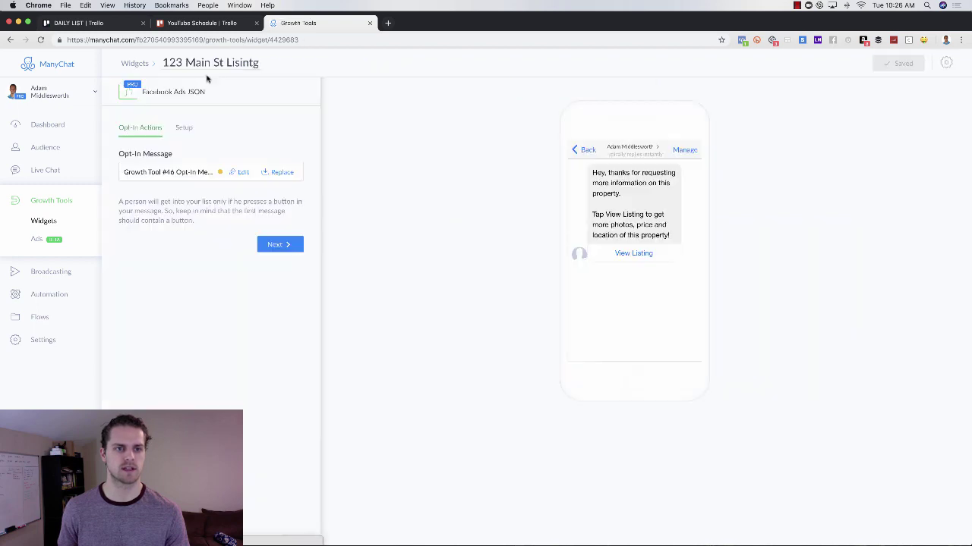
left_click(277, 244)
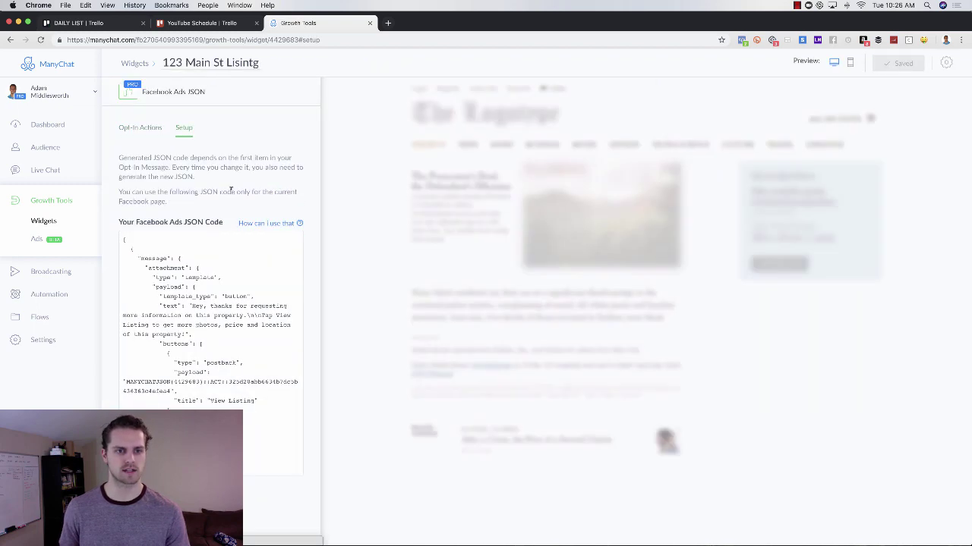
left_click(152, 129)
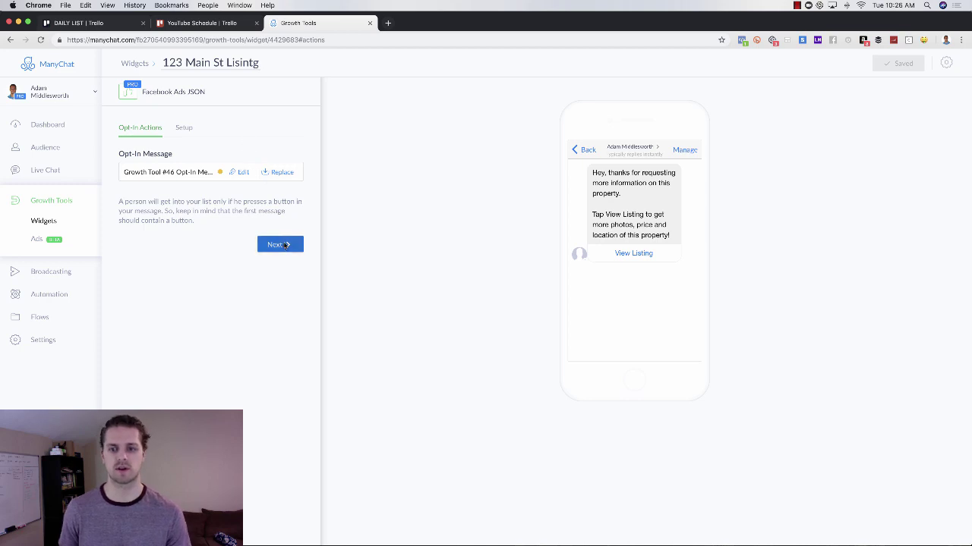
left_click(285, 244)
left_click(147, 128)
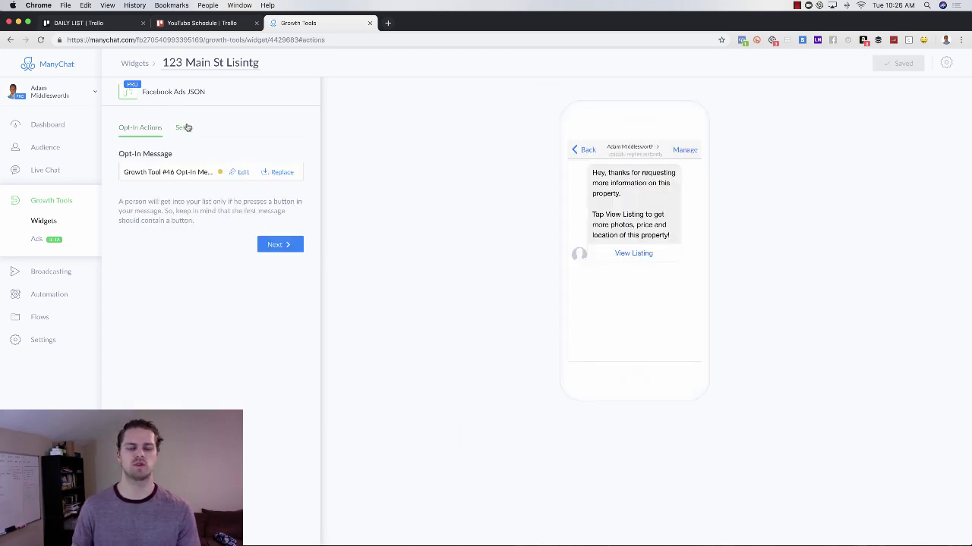